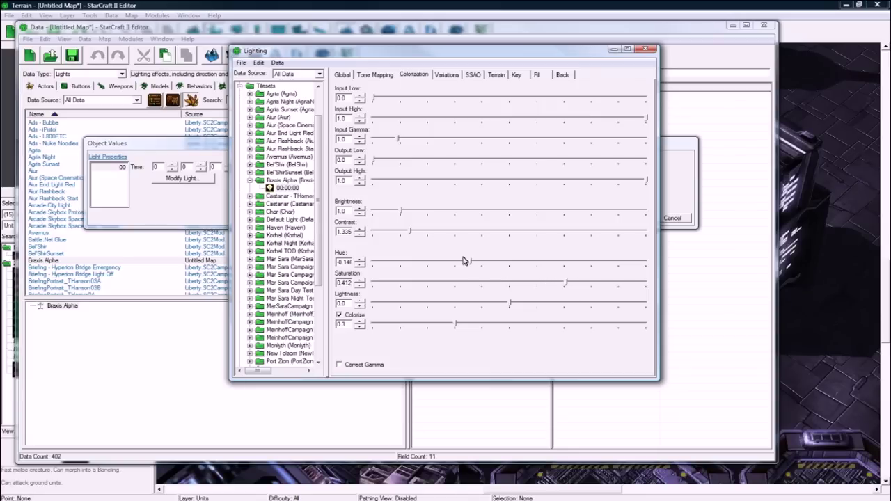
- Set the Braxis Alpha light's hue to about -0.36, saturation to 0.396 and colorize amount to 0.325
drag(465, 264, 406, 266)
drag(590, 286, 655, 284)
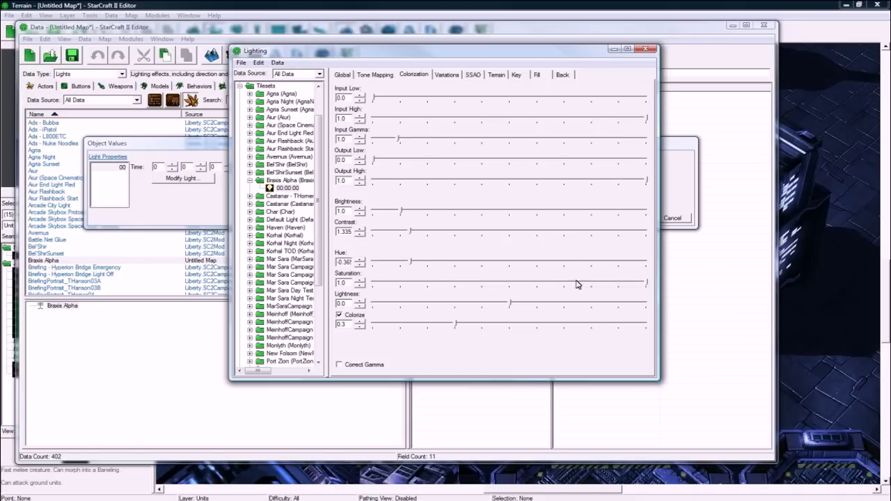
drag(574, 286, 565, 284)
drag(565, 331, 578, 330)
click(456, 325)
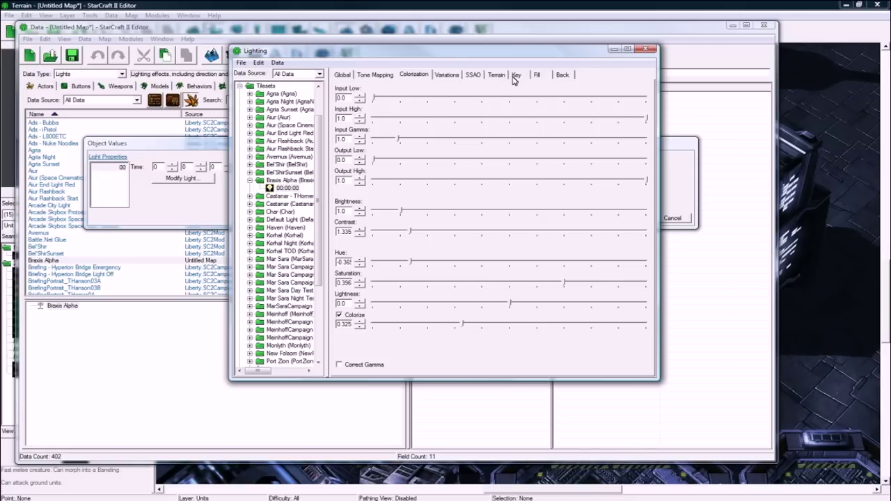
- Review the Braxis Alpha light's global ambient color alongside its colorization settings
click(375, 75)
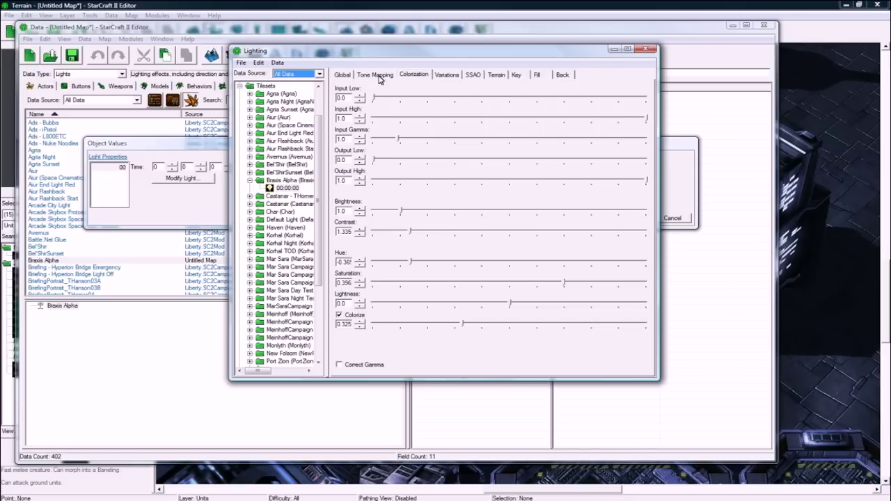
click(342, 75)
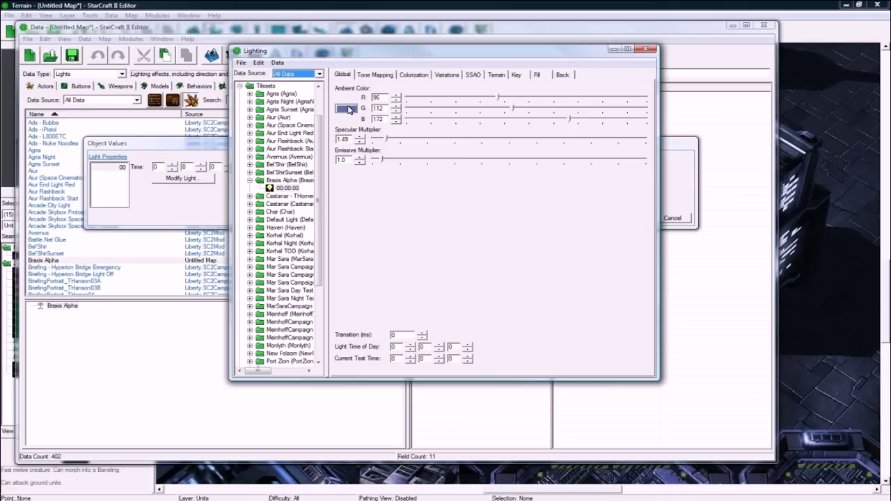
click(404, 75)
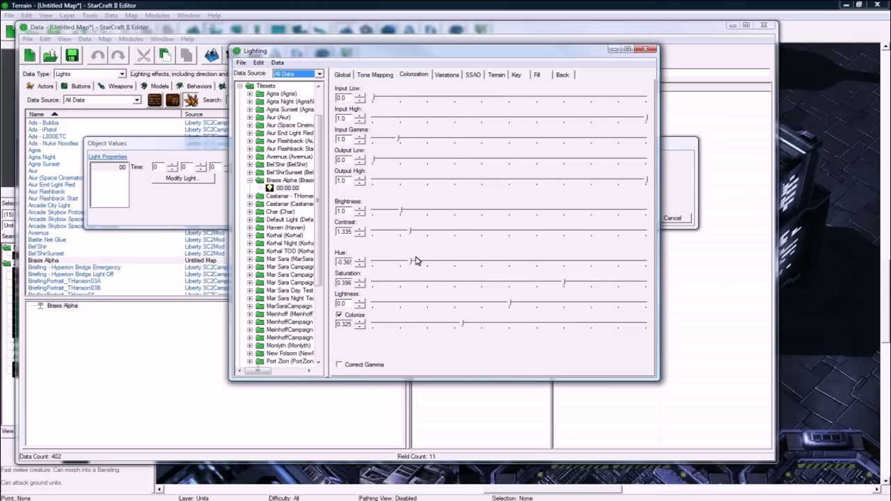
click(344, 78)
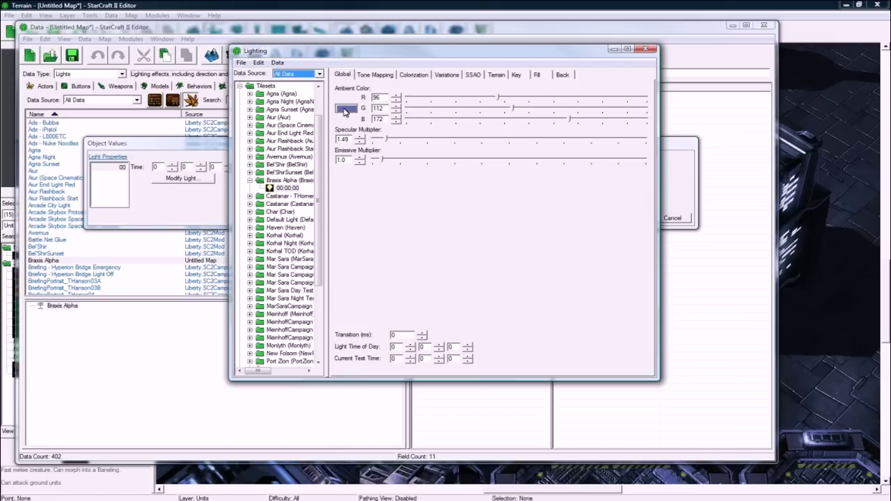
click(412, 75)
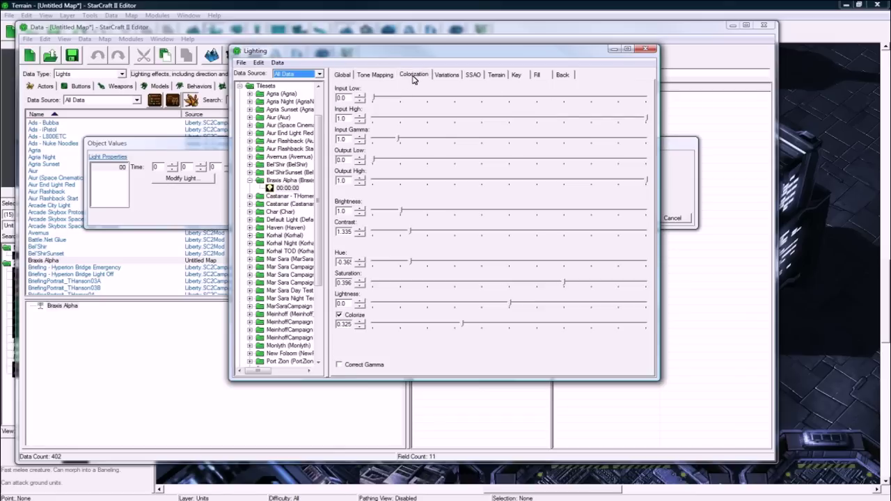
- Close the lighting settings, accept the light's object values and return to the terrain view
click(644, 50)
click(640, 220)
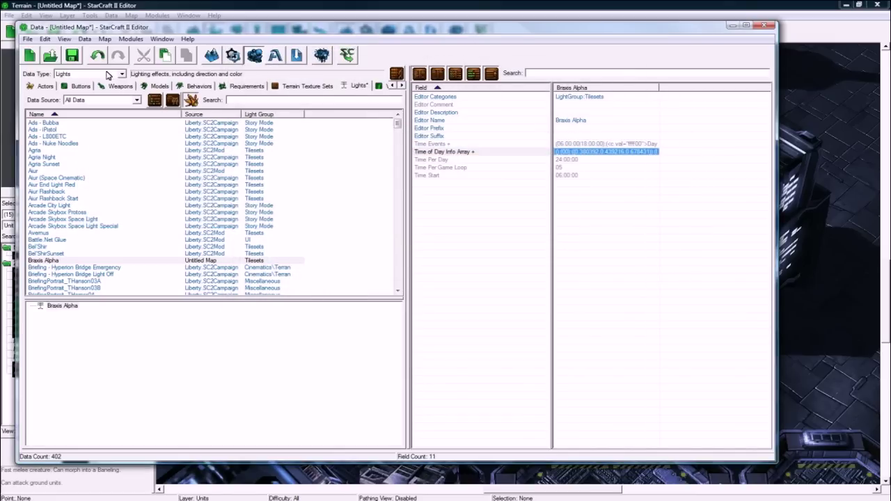
click(381, 6)
right_drag(500, 223, 649, 236)
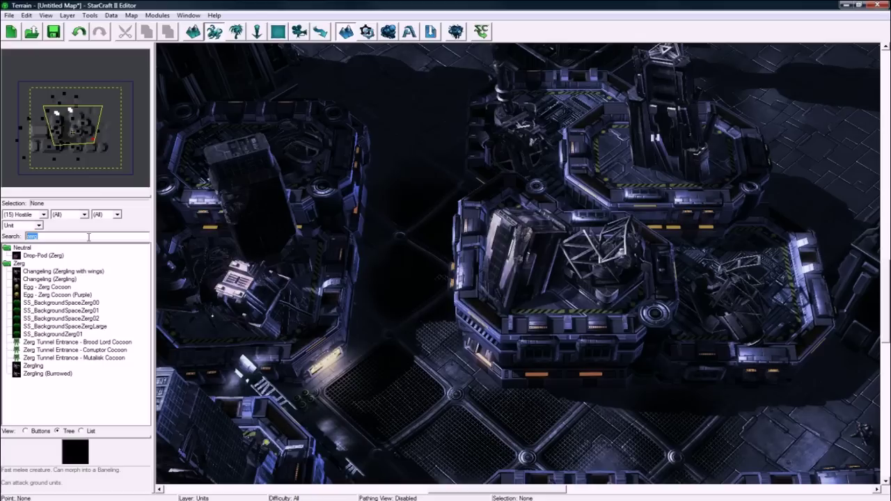
- Search the unit palette for "light"
key(BackSpace)
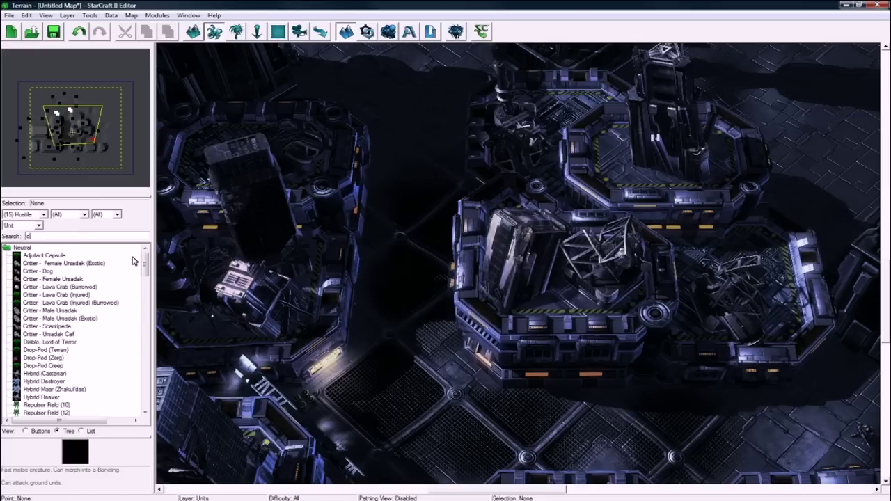
key(BackSpace)
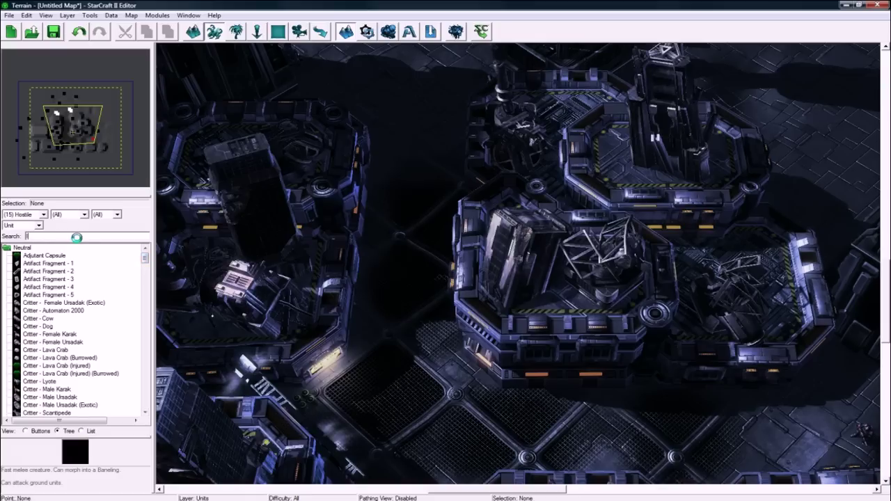
text(light)
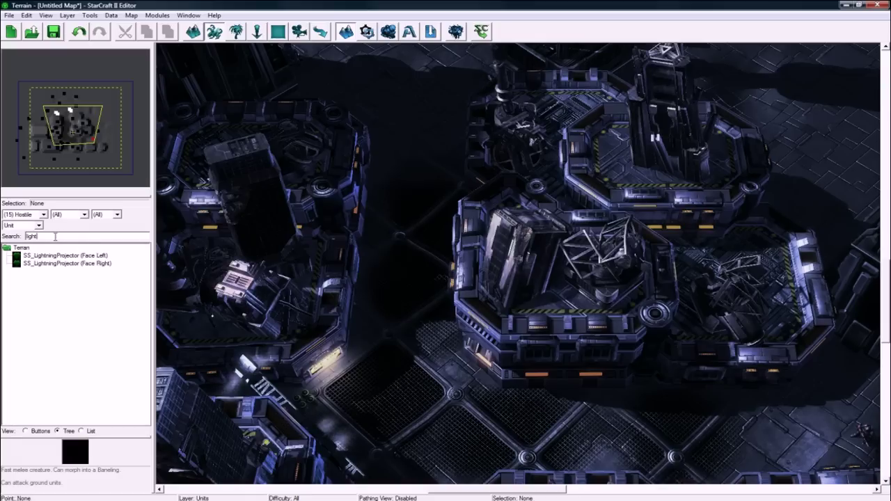
- Switch to the Doodads layer and search its palette for "light"
click(67, 14)
click(78, 38)
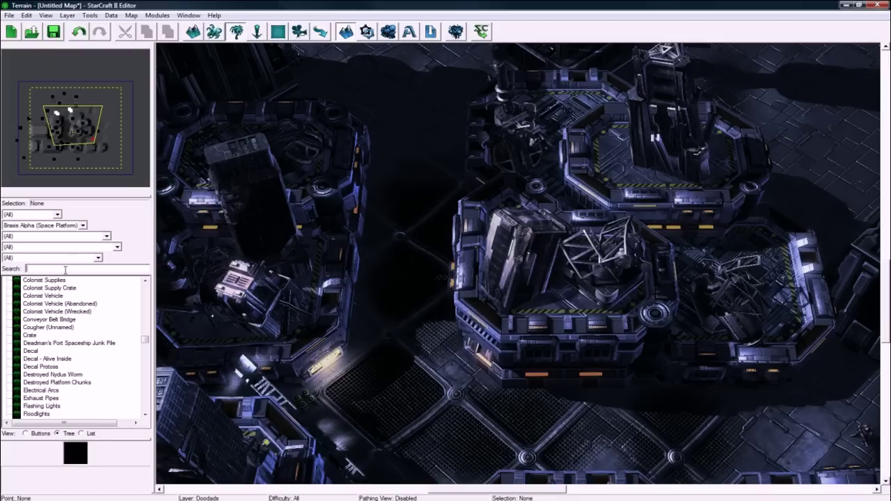
text(light)
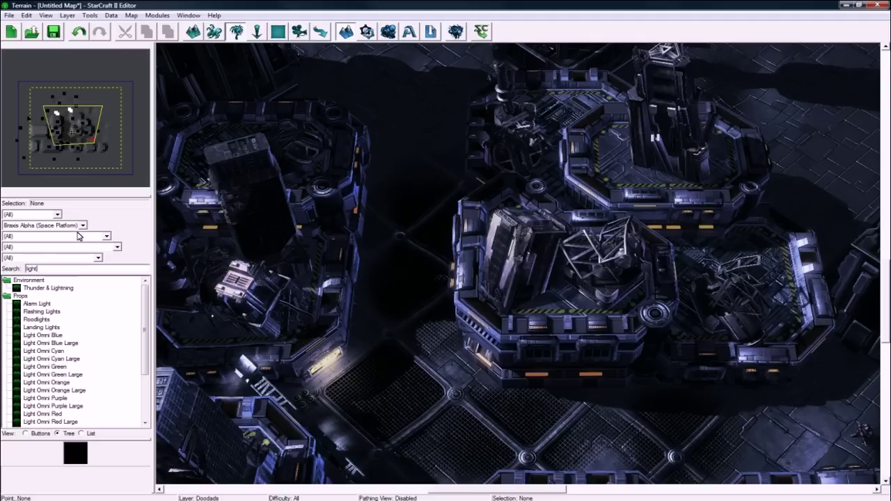
- Place two Light Omni Blue Large doodads and one Light Omni Cyan Large along the street between the platforms
click(59, 336)
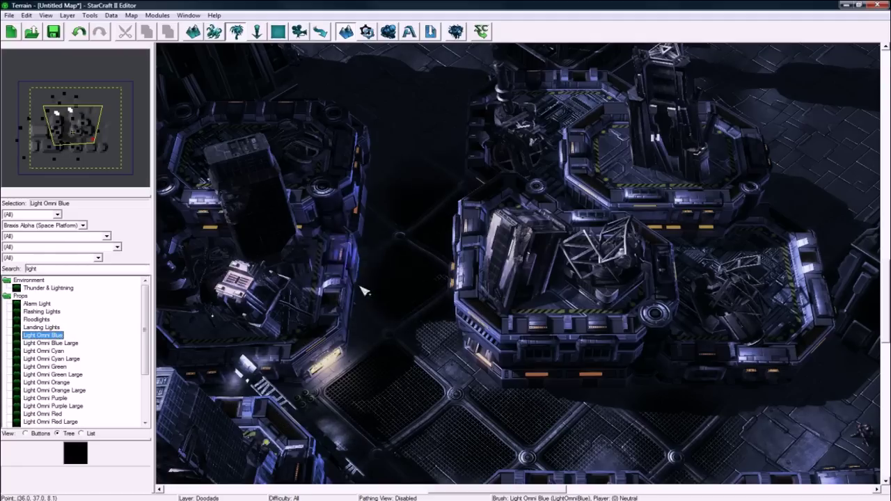
click(70, 344)
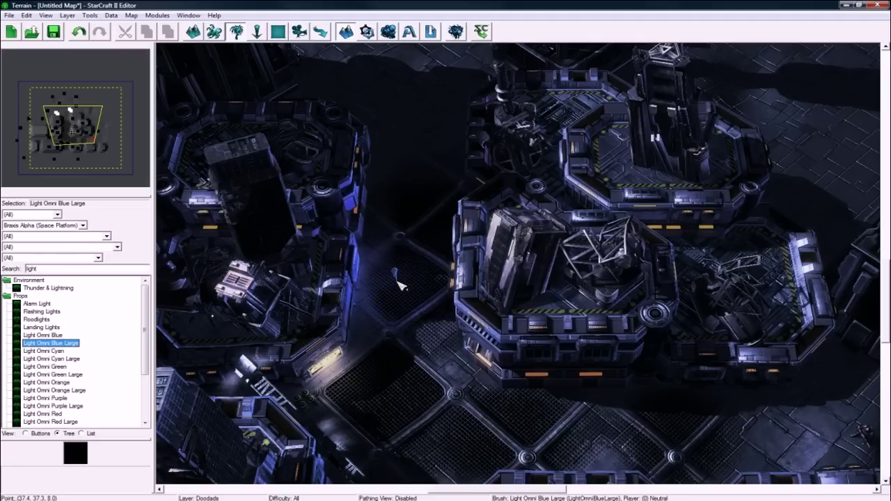
click(397, 281)
right_drag(182, 257, 207, 336)
click(70, 383)
click(77, 376)
click(63, 344)
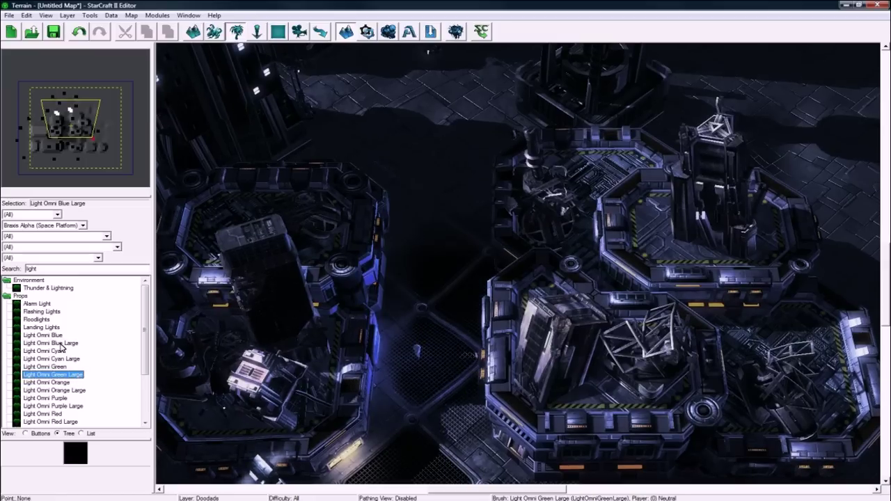
click(433, 272)
right_drag(434, 272, 433, 334)
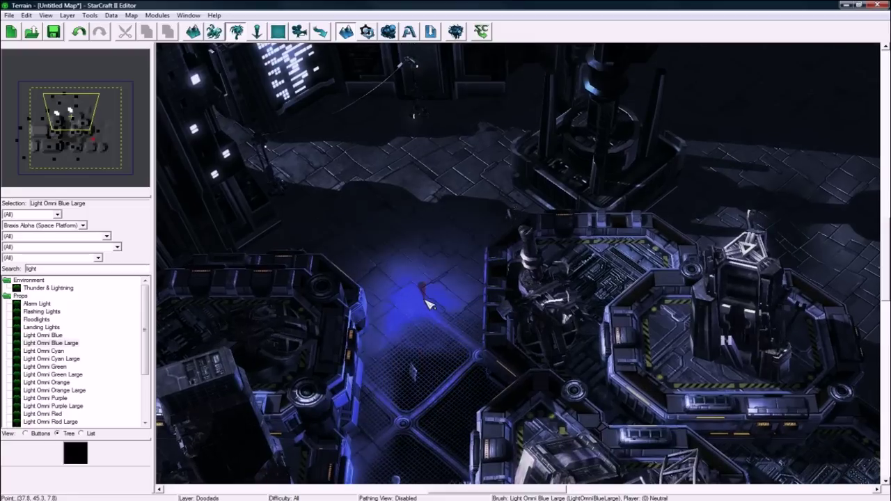
click(60, 359)
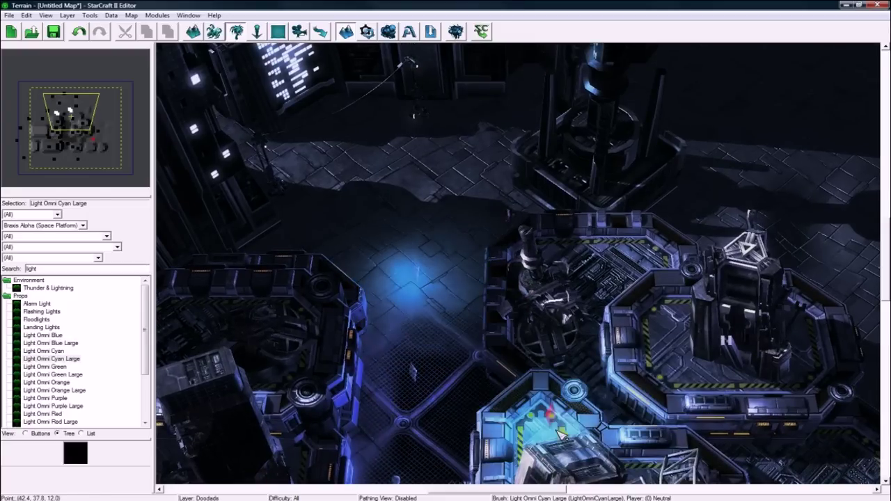
right_drag(559, 427, 488, 281)
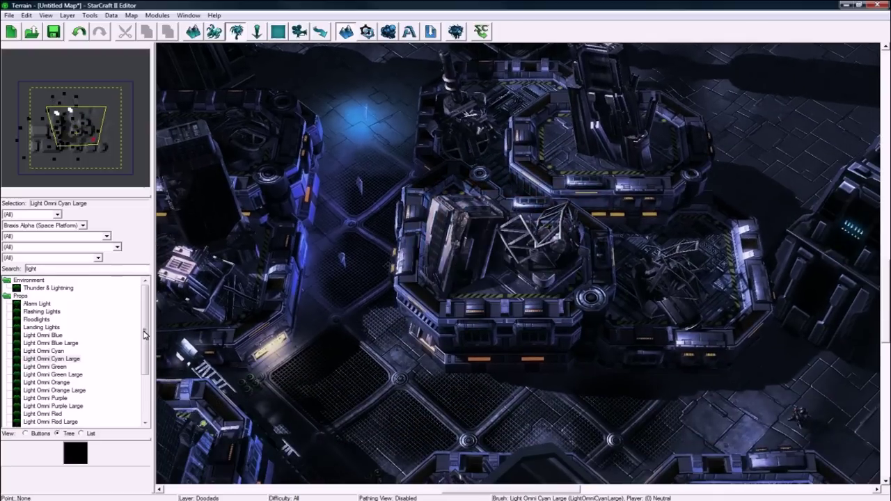
- Place Light Omni Red Large doodads among the wreckage on the ruined platforms on both sides of the street
click(68, 421)
right_drag(311, 321, 353, 357)
click(282, 306)
right_drag(491, 339, 433, 352)
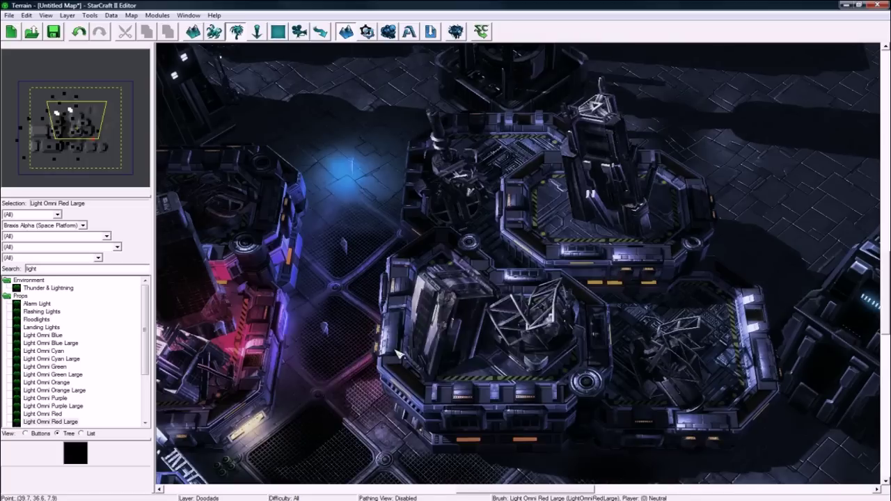
key(Down)
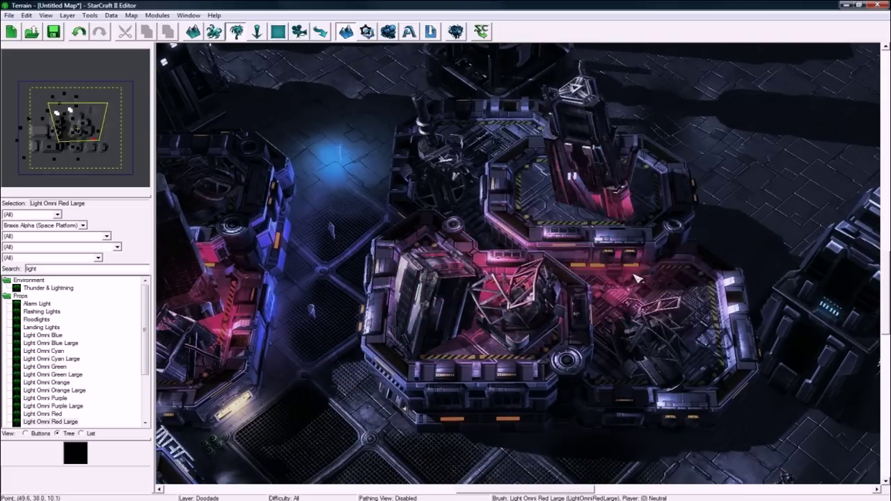
click(471, 171)
right_drag(363, 164, 376, 275)
key(Down)
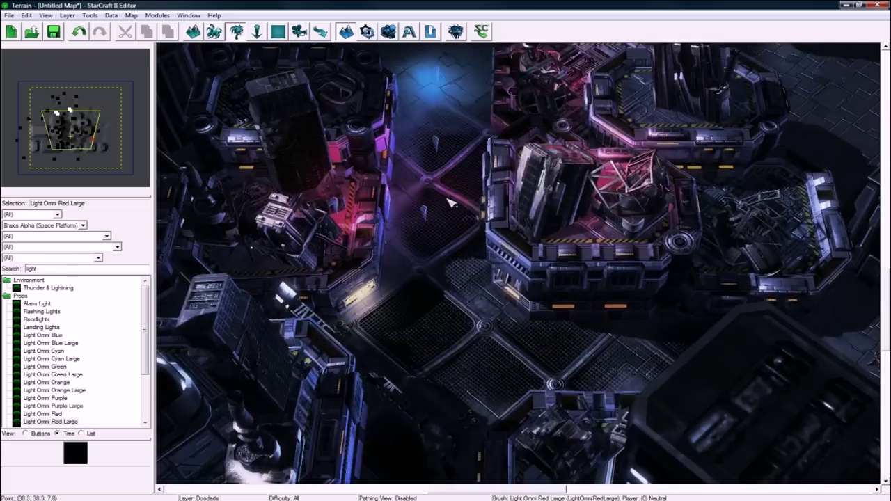
- Place another Light Omni Red Large on the platform with the toppled tower, beside the fallen sign
right_drag(352, 321, 439, 240)
right_drag(585, 316, 557, 322)
ctrl+right_drag(589, 260, 589, 380)
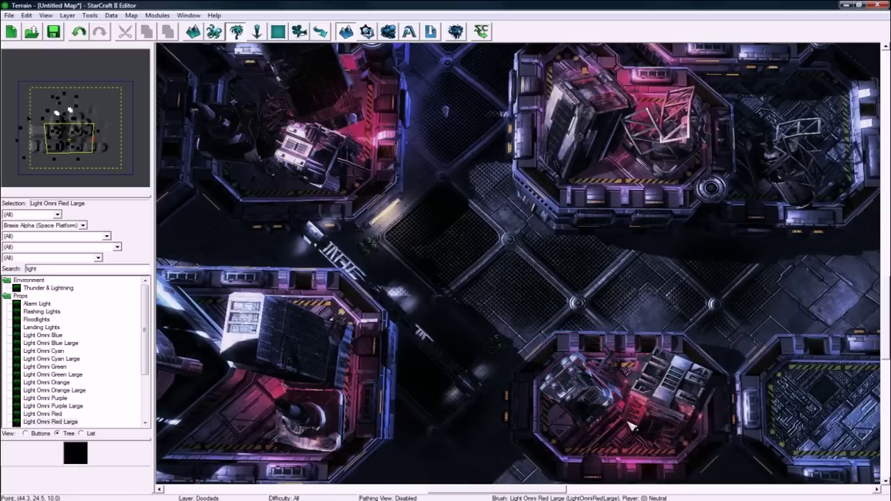
right_drag(697, 413, 454, 352)
right_drag(172, 314, 287, 355)
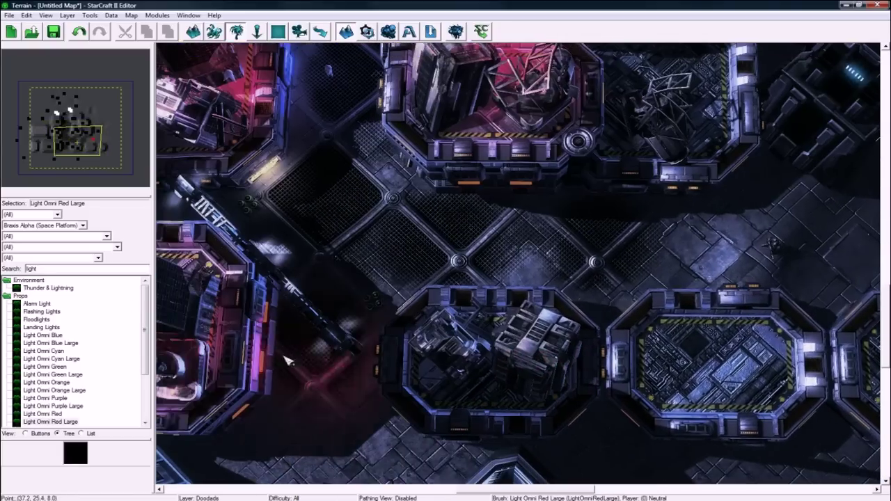
- Place Light Omni Orange Large in the wreckage on the platform south of the grated crossing, and end doodad placement
click(67, 398)
click(68, 391)
click(501, 376)
mouse_move(624, 411)
right_down()
mouse_move(613, 391)
mouse_move(435, 334)
right_up()
click(522, 312)
mouse_move(287, 115)
right_down()
mouse_move(430, 232)
mouse_move(450, 291)
mouse_move(486, 327)
mouse_move(551, 318)
right_up()
key(Escape)
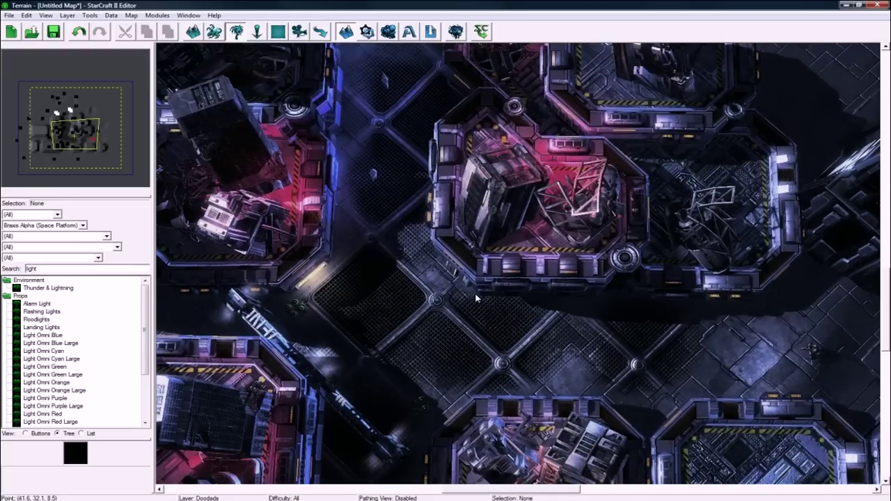
- Save the map as "cinematics tutorial onetwo"
key(ctrl+s)
text(cinematics tutorial onetwo)
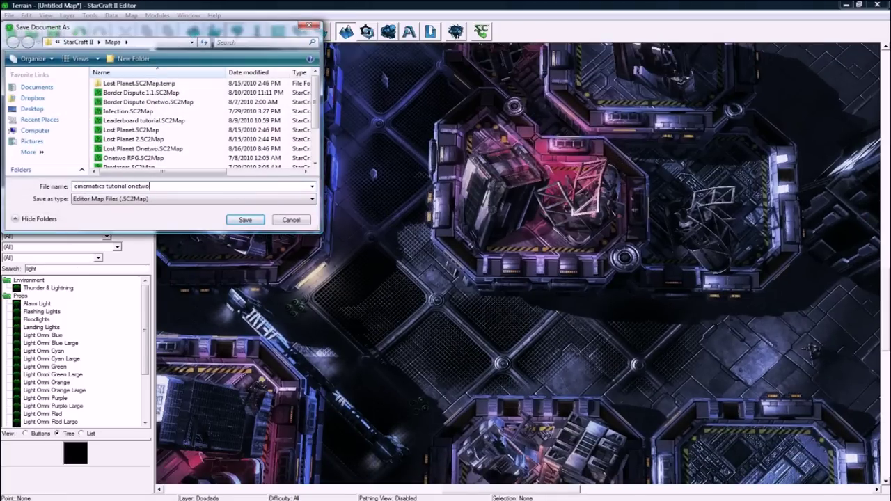
key(Return)
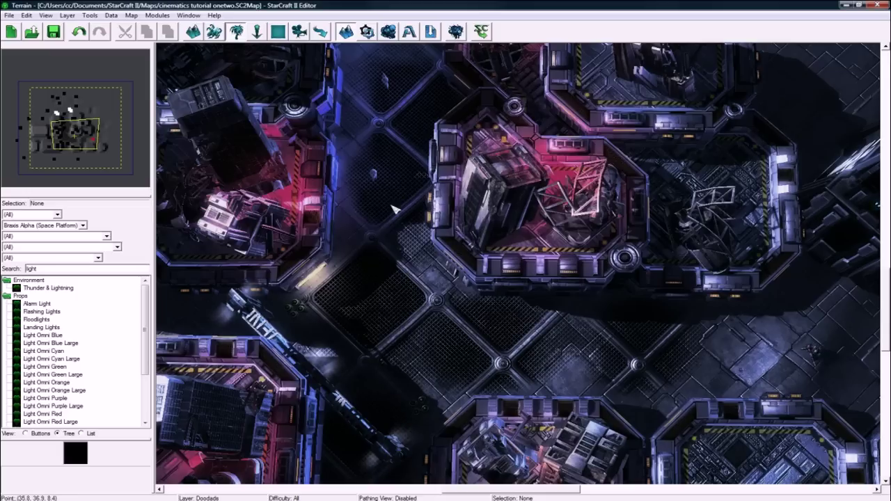
- Examine the colored lighting across the platforms and the street from several viewpoints
right_drag(441, 259, 364, 224)
right_drag(495, 209, 421, 313)
right_drag(362, 167, 420, 239)
right_drag(557, 397, 473, 260)
scroll(567, 232, up, 3)
right_drag(567, 233, 527, 302)
scroll(462, 241, down, 4)
key(Up)
key(Left)
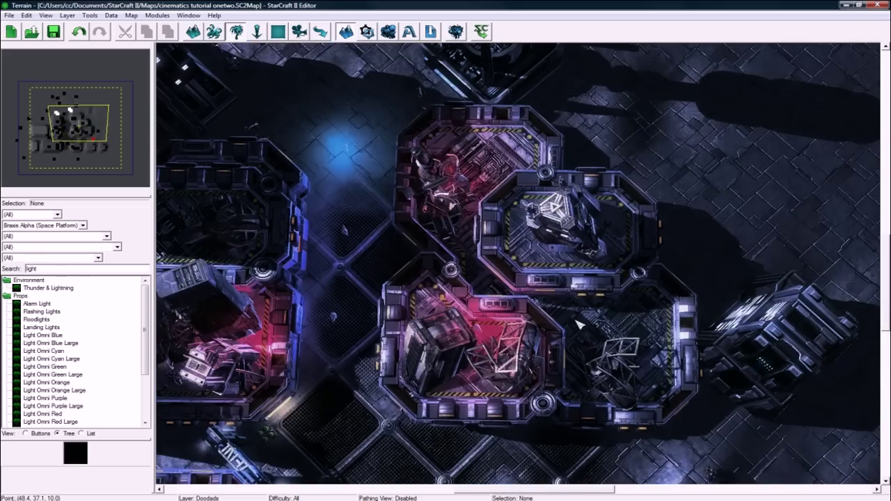
right_drag(577, 324, 588, 354)
right_drag(522, 291, 496, 237)
key(Down)
key(Right)
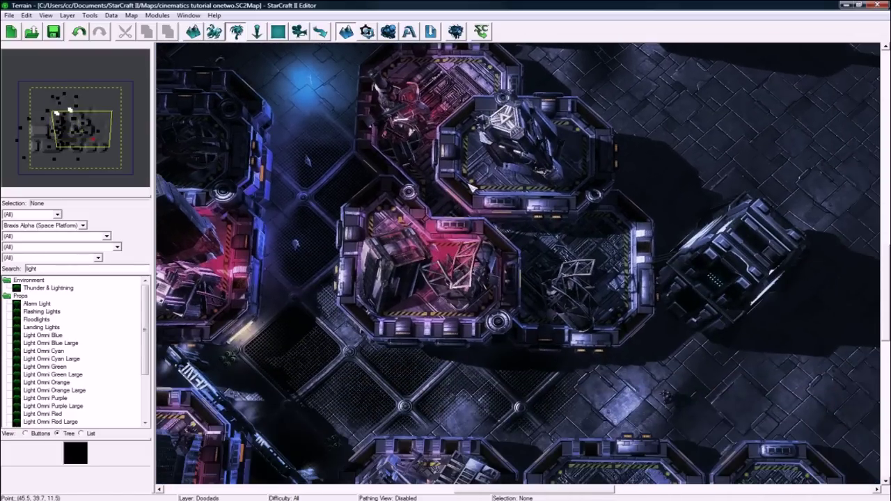
- Switch to the Cameras layer and inspect the grated street, the Riksville signs and the blue-lit paving from close and wide viewpoints
key(c)
right_drag(686, 340, 448, 243)
ctrl+right_drag(578, 306, 529, 295)
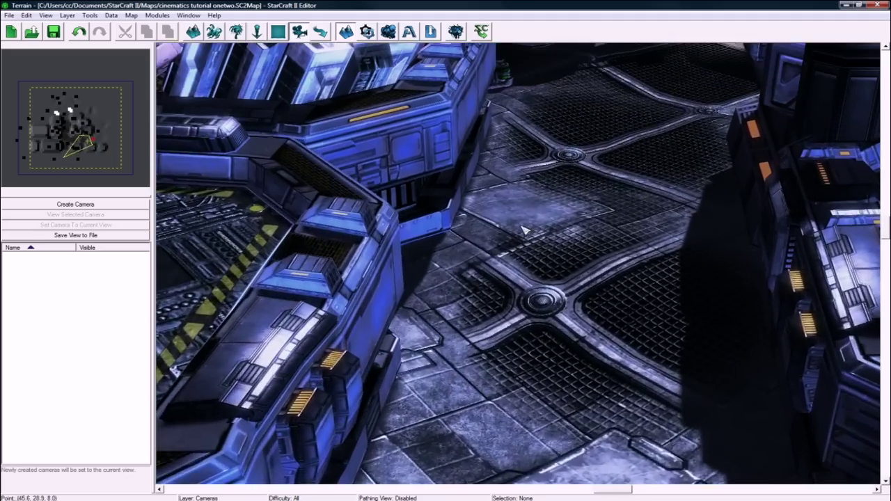
scroll(499, 260, down, 3)
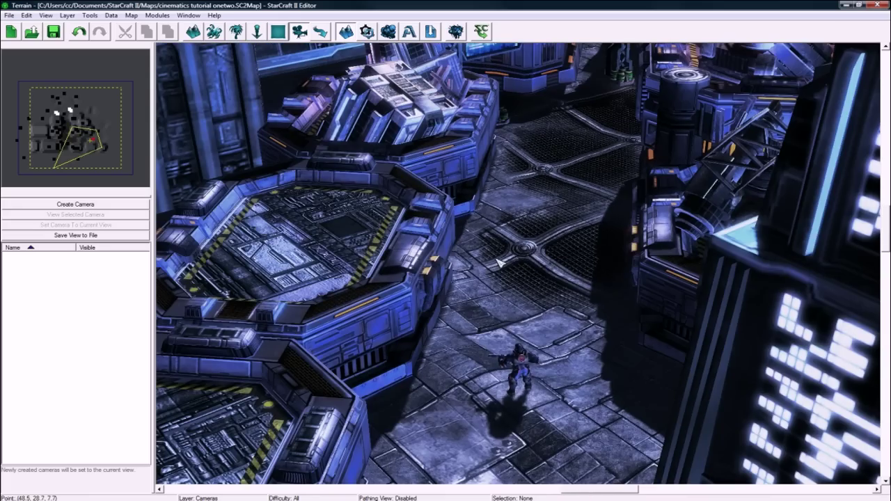
scroll(516, 279, up, 3)
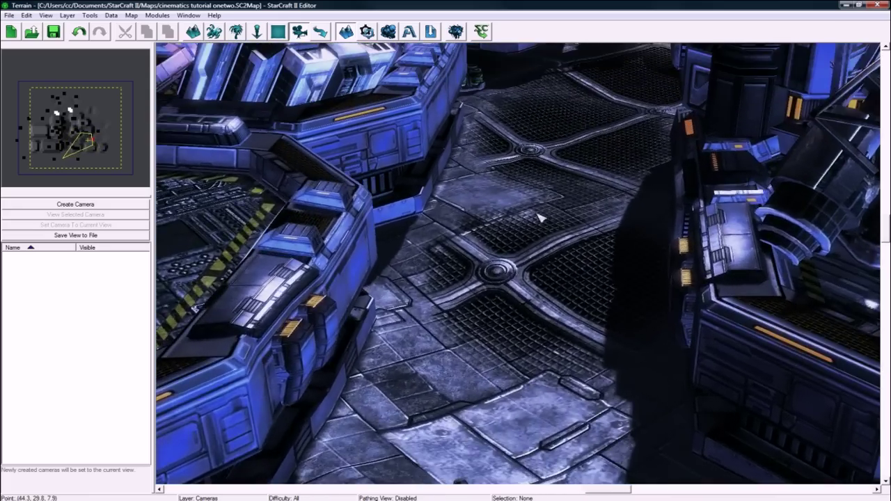
ctrl+right_drag(540, 218, 524, 296)
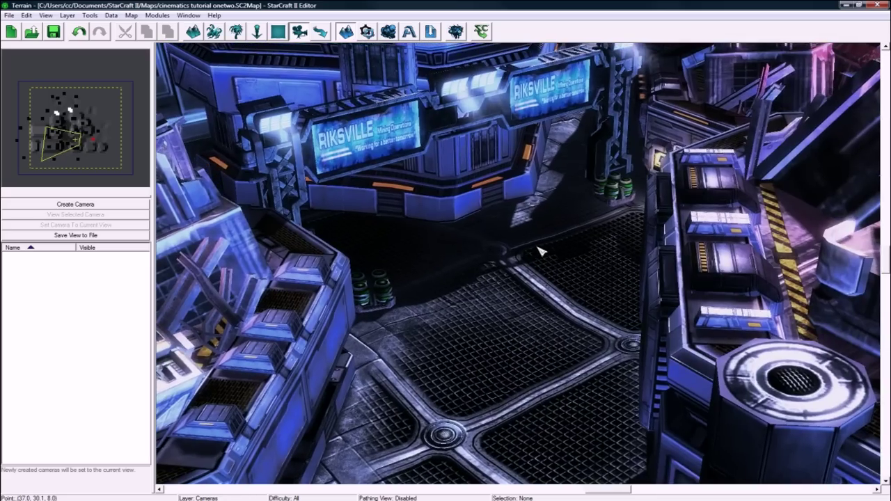
key(ctrl+shift+c)
ctrl+right_drag(541, 245, 478, 197)
scroll(507, 232, up, 2)
scroll(504, 254, up, 5)
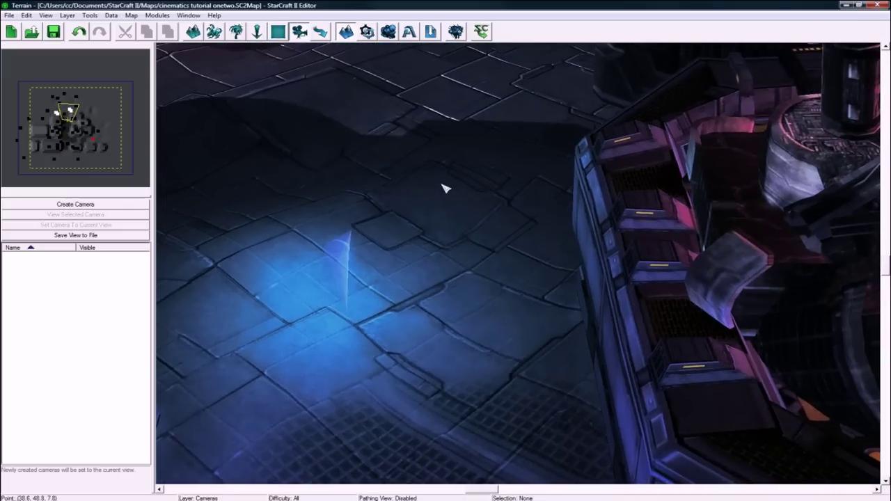
middle_drag(446, 187, 571, 200)
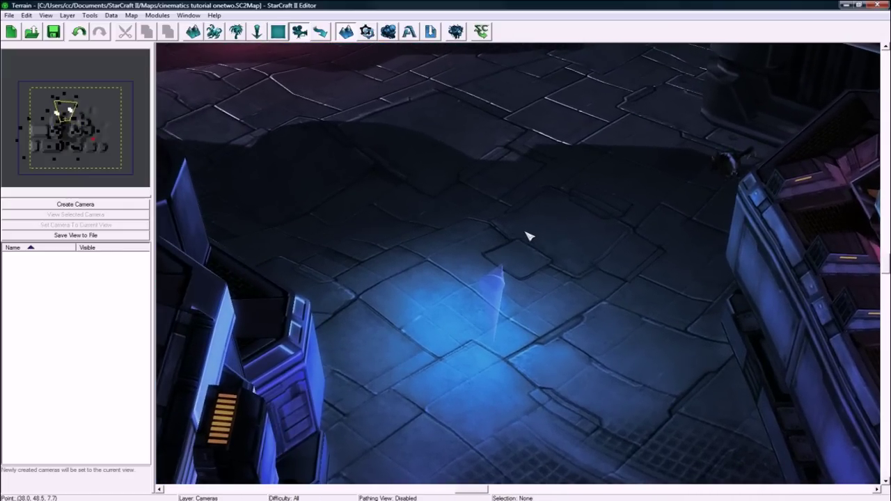
scroll(528, 237, down, 8)
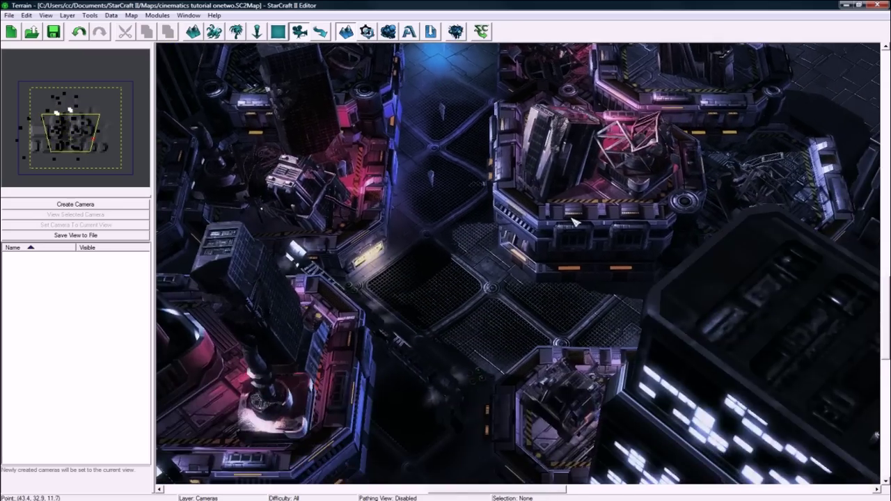
- Examine the grated crossing, the surrounding platforms and the blue light from rotated and tilted views for a possible camera shot
right_drag(573, 218, 485, 282)
ctrl+middle_drag(485, 281, 553, 265)
ctrl+right_drag(553, 264, 525, 196)
key(ctrl+shift+c)
ctrl+middle_drag(523, 197, 362, 242)
ctrl+right_drag(362, 242, 459, 241)
scroll(428, 241, up, 3)
scroll(492, 241, up, 3)
ctrl+middle_drag(492, 241, 453, 210)
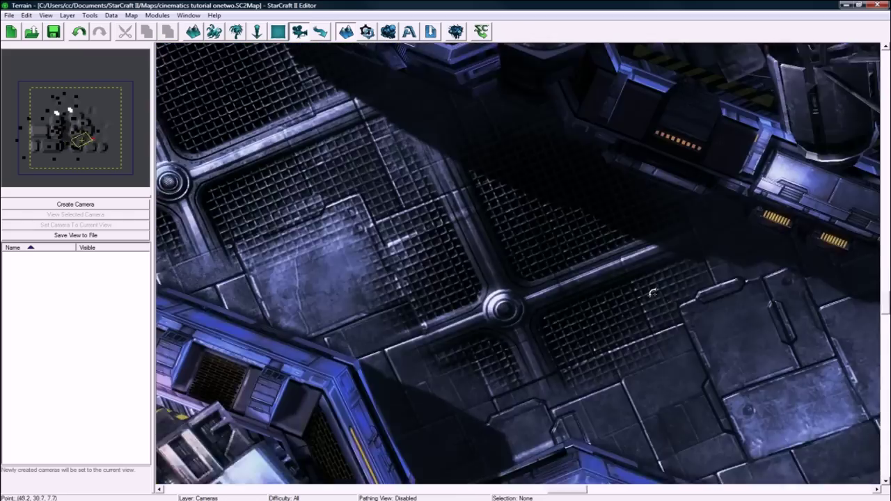
scroll(664, 299, down, 5)
ctrl+right_drag(653, 292, 540, 219)
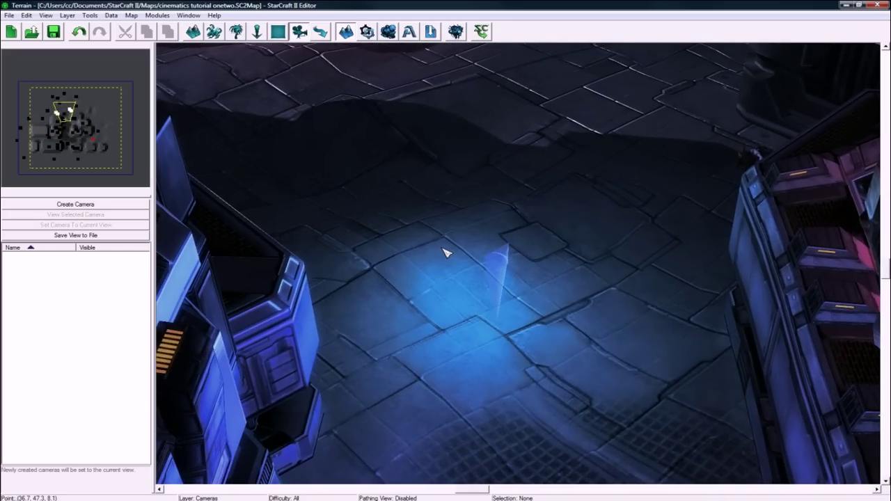
scroll(448, 209, down, 5)
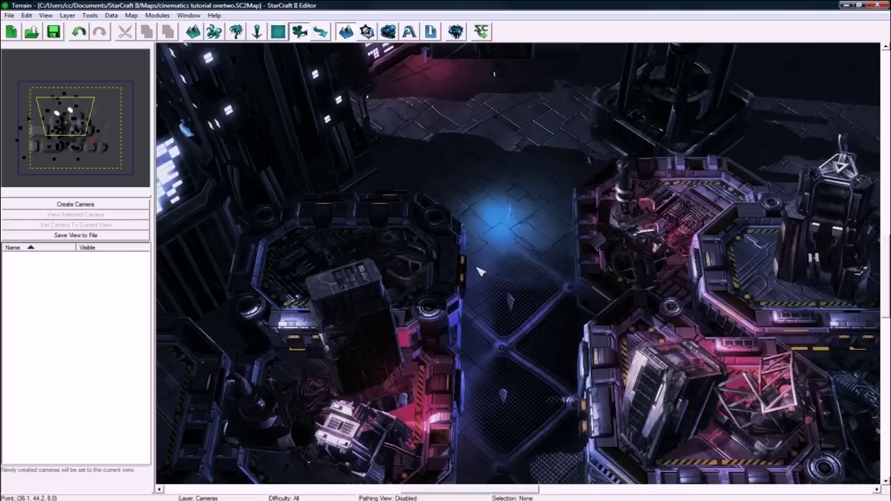
- Create a camera framing the marine from behind on the paved street between the platforms, and hide its camera model
right_drag(526, 316, 450, 297)
ctrl+middle_drag(447, 297, 416, 208)
right_drag(383, 272, 348, 200)
right_drag(617, 311, 501, 249)
right_drag(574, 312, 476, 259)
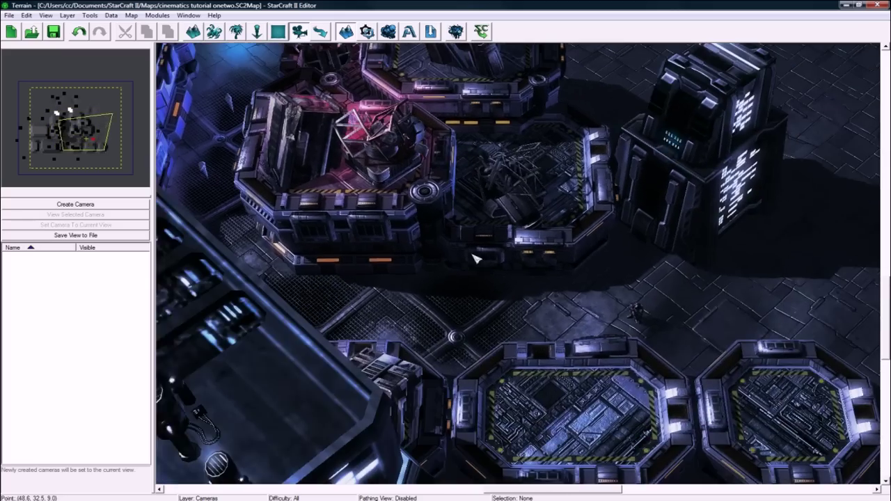
ctrl+middle_drag(631, 261, 503, 273)
scroll(502, 274, up, 6)
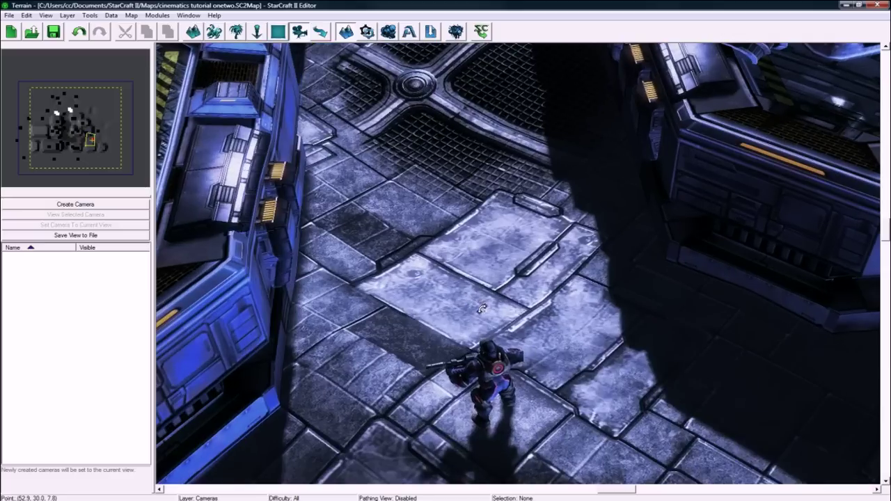
scroll(466, 275, down, 3)
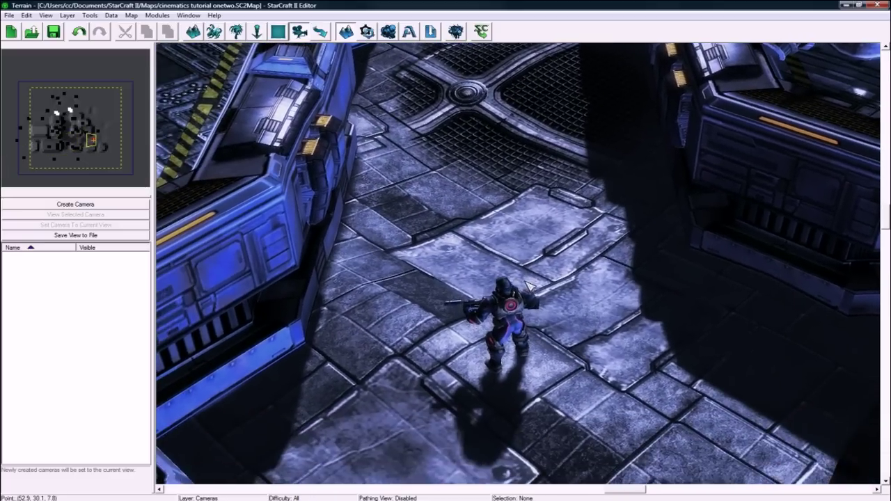
right_drag(526, 281, 532, 272)
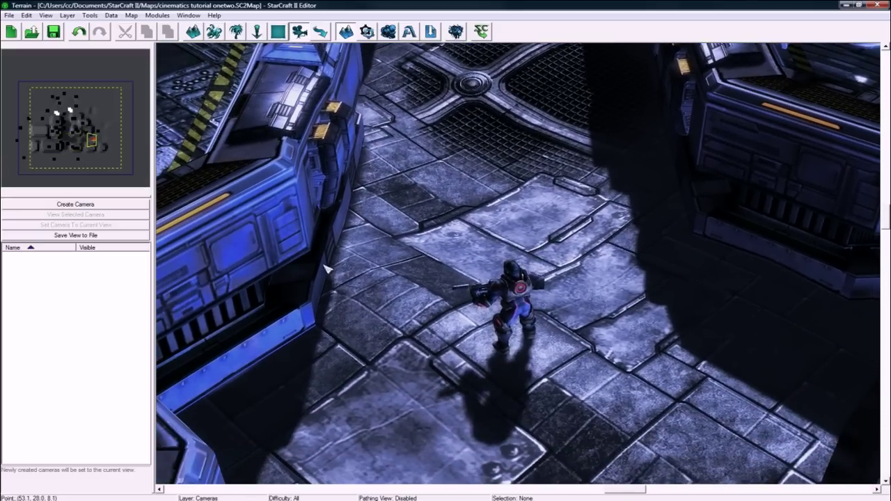
click(92, 206)
right_click(43, 257)
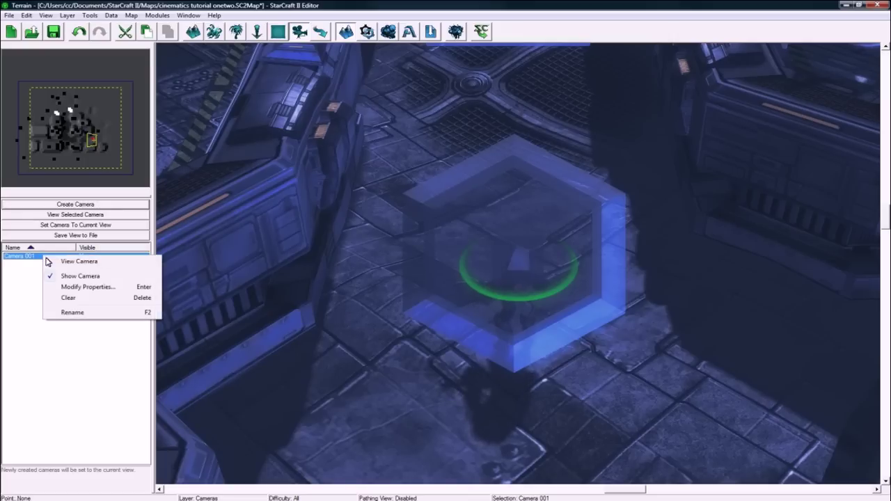
click(81, 277)
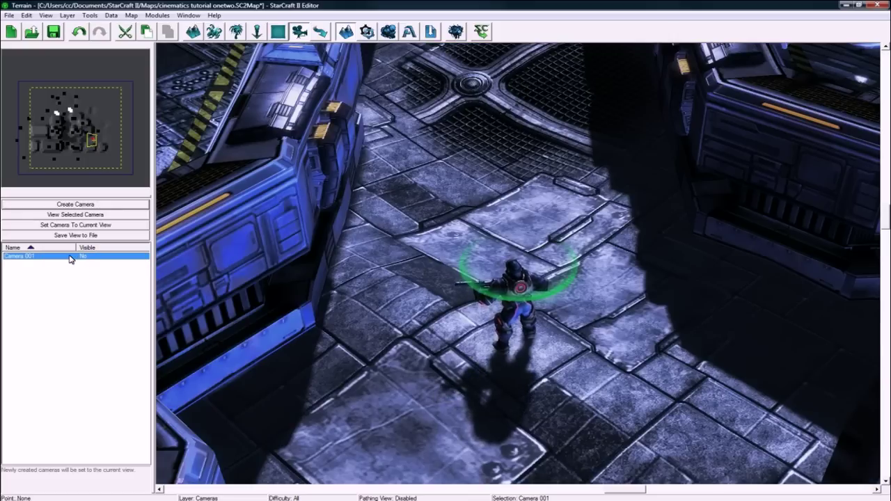
- Review the camera settings of Camera 001 and view the scene through that camera
right_click(70, 258)
click(102, 288)
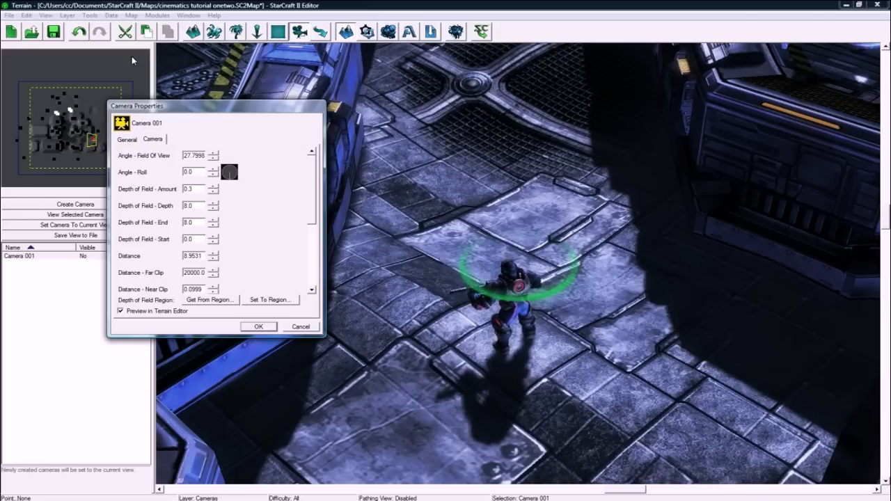
click(258, 327)
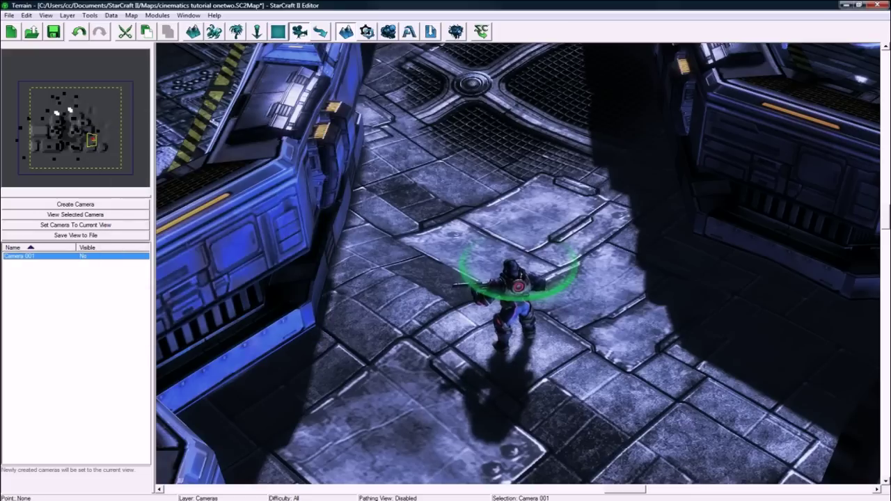
click(75, 214)
- Review the video quality preferences and close them without changing anything
click(9, 15)
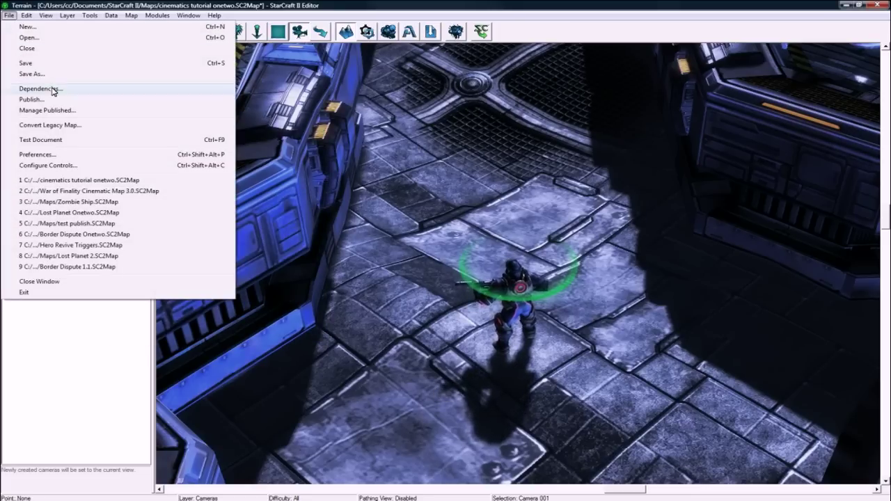
click(70, 153)
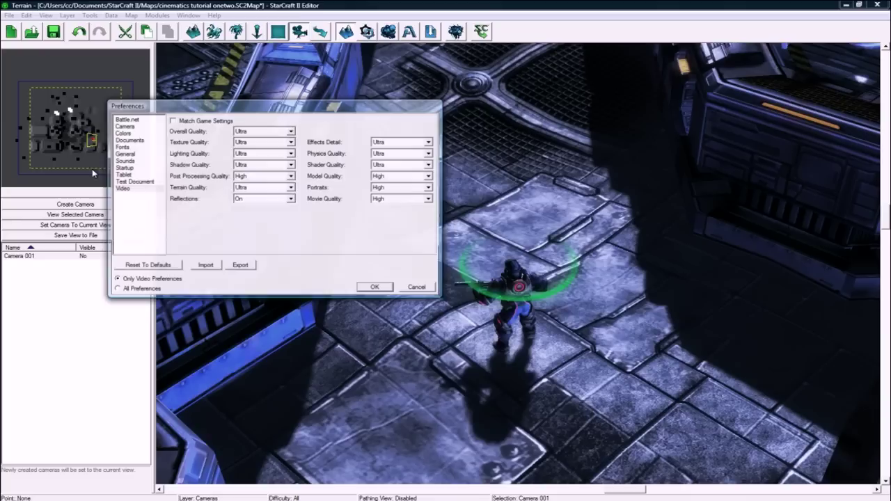
click(131, 188)
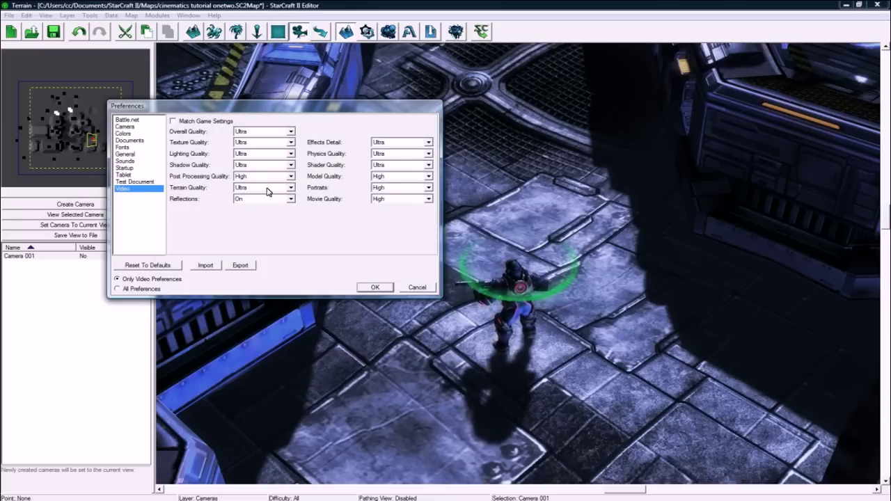
click(419, 287)
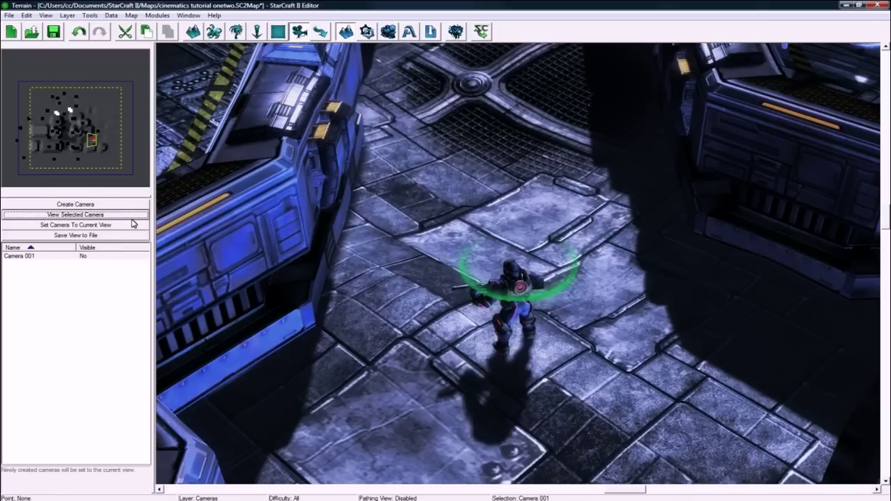
- Try Depth of Field - End values of 3 and 15 in Camera 001's properties, and settle on 5
right_click(55, 258)
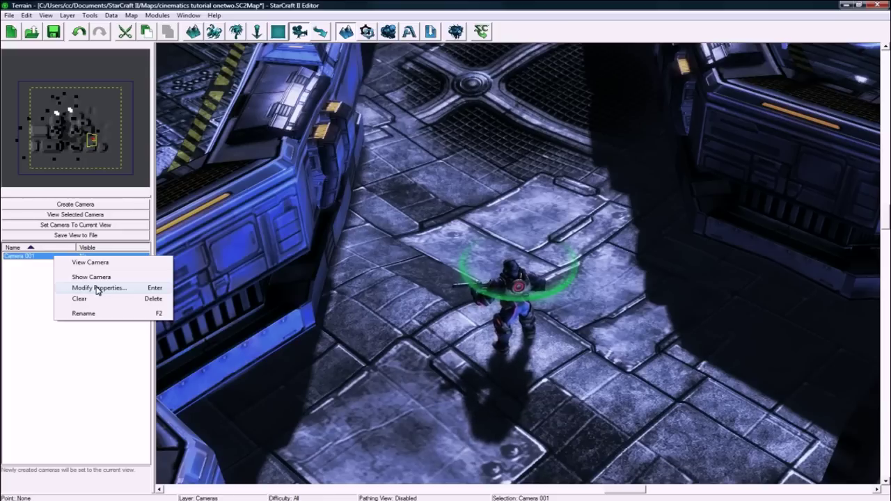
click(98, 288)
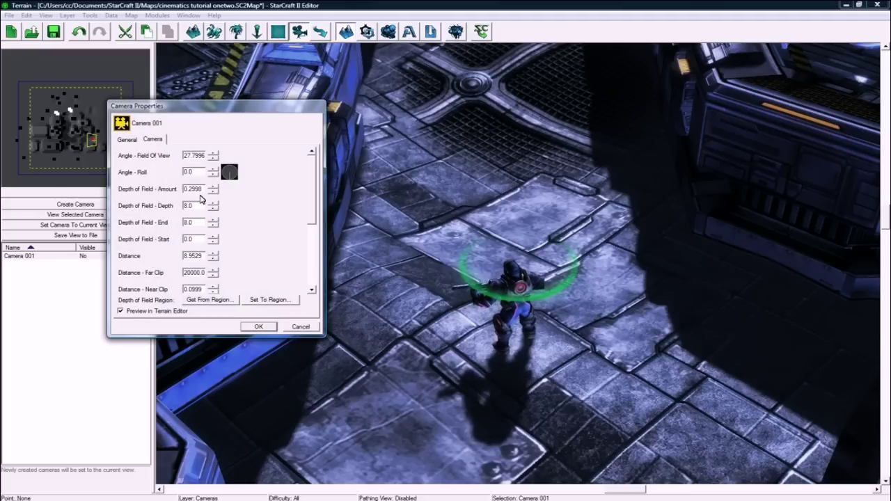
double_click(190, 206)
double_click(189, 256)
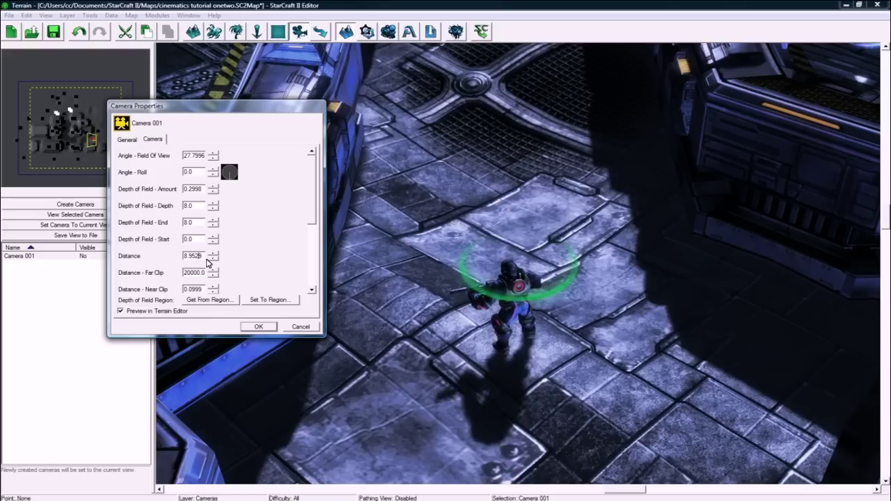
click(198, 205)
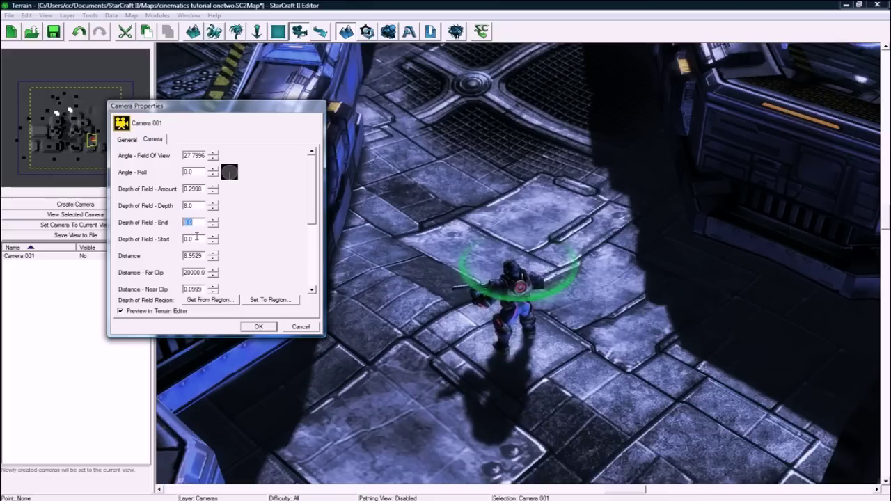
text(3)
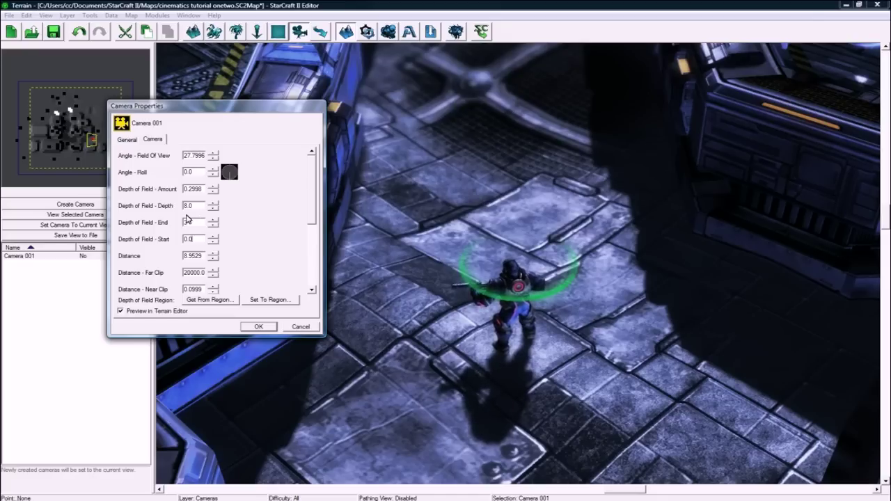
text(15)
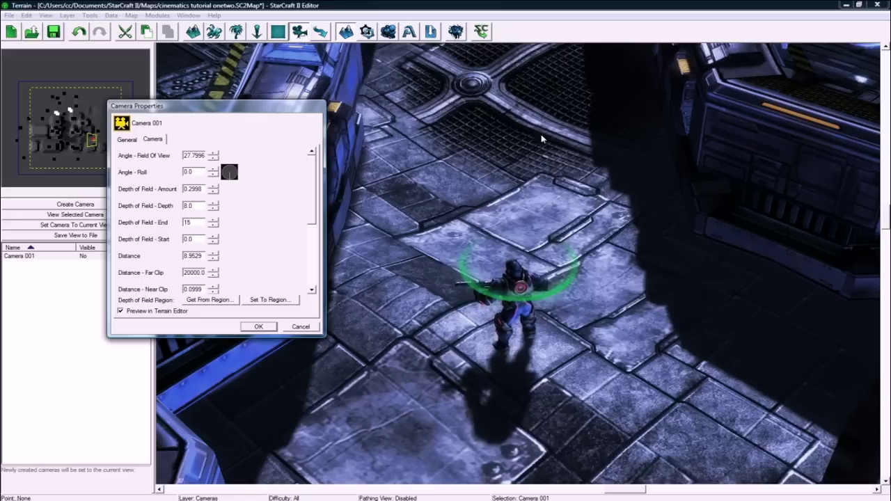
drag(192, 222, 169, 224)
text(3)
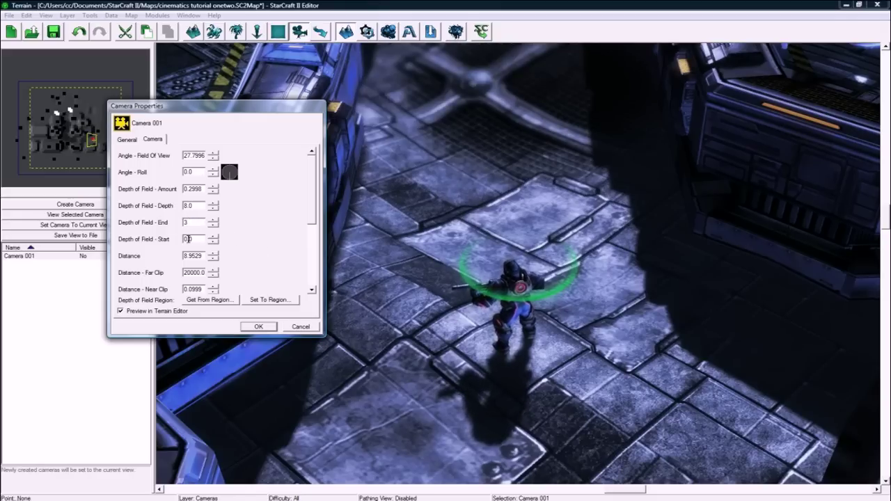
key(BackSpace)
text(5)
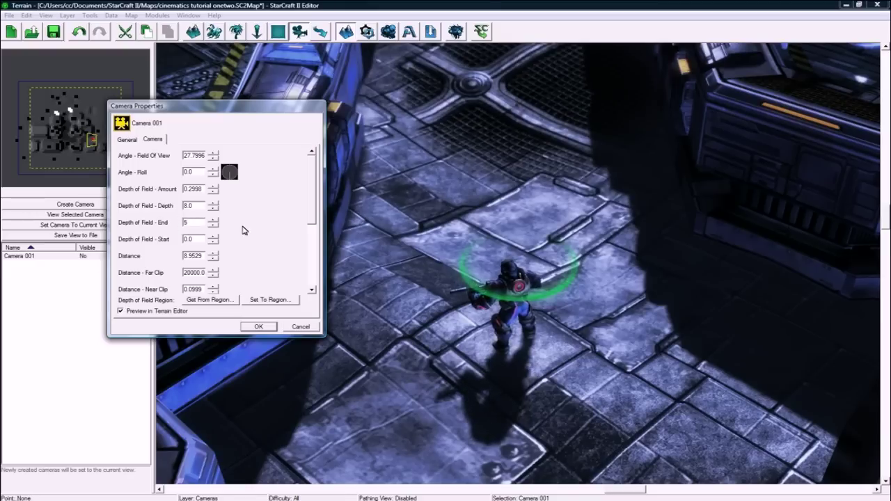
- Lower Camera 001's Target - Pitch to 16.12 so the shot looks farther down the street
drag(312, 193, 315, 257)
click(214, 208)
click(214, 208)
click(213, 209)
click(214, 208)
click(214, 209)
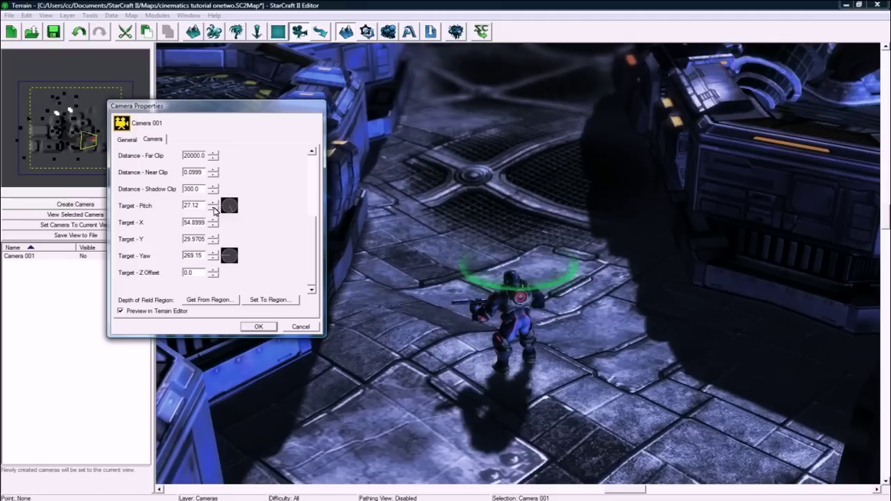
click(214, 209)
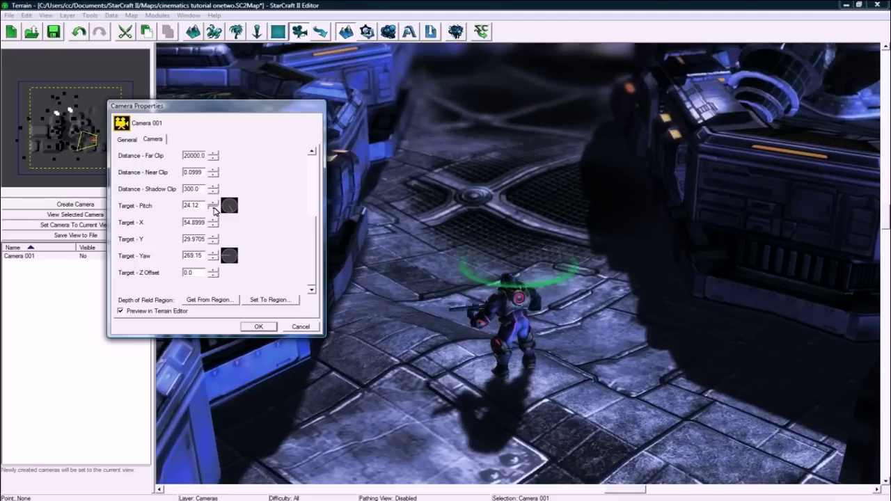
click(213, 209)
click(214, 209)
click(214, 209)
click(214, 209)
click(214, 209)
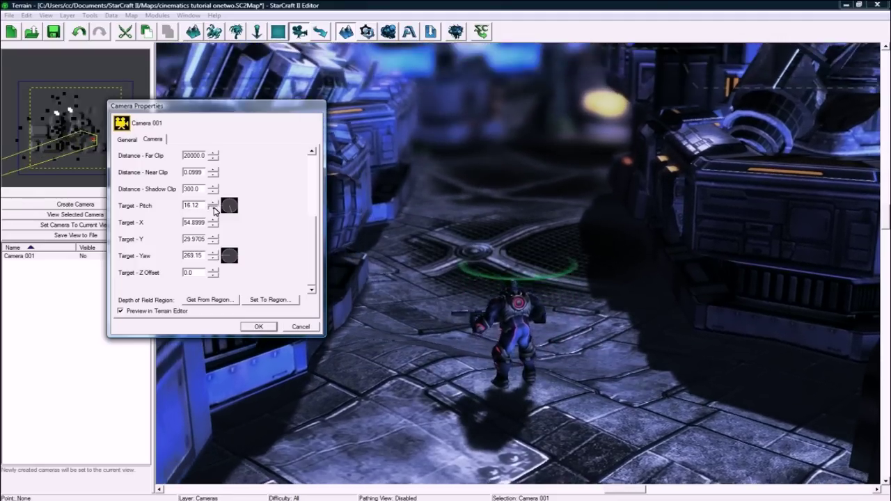
click(214, 209)
click(214, 202)
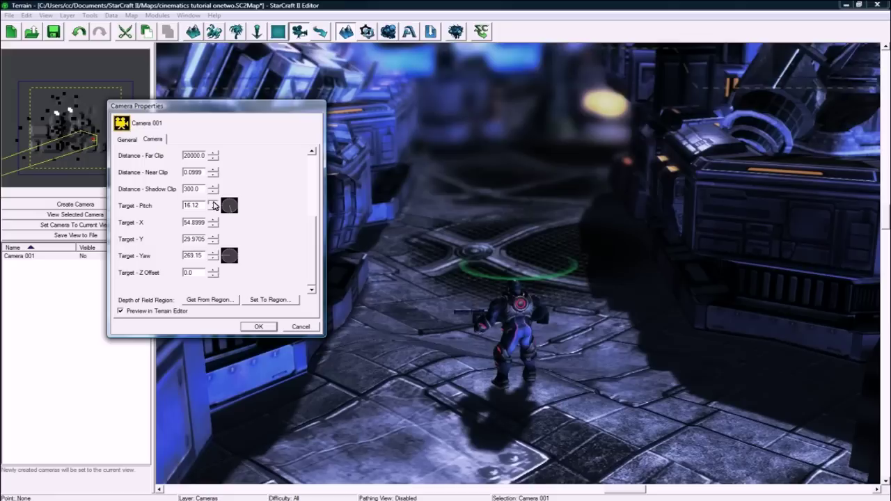
- Raise Camera 001's Target - Pitch to 22.12
click(214, 202)
click(214, 202)
click(214, 202)
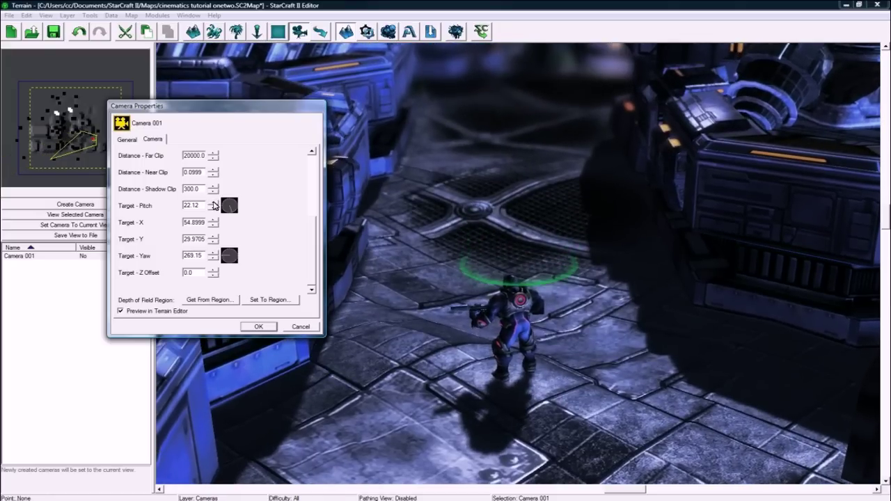
- Raise Camera 001's Target - Pitch to 23.12
click(213, 201)
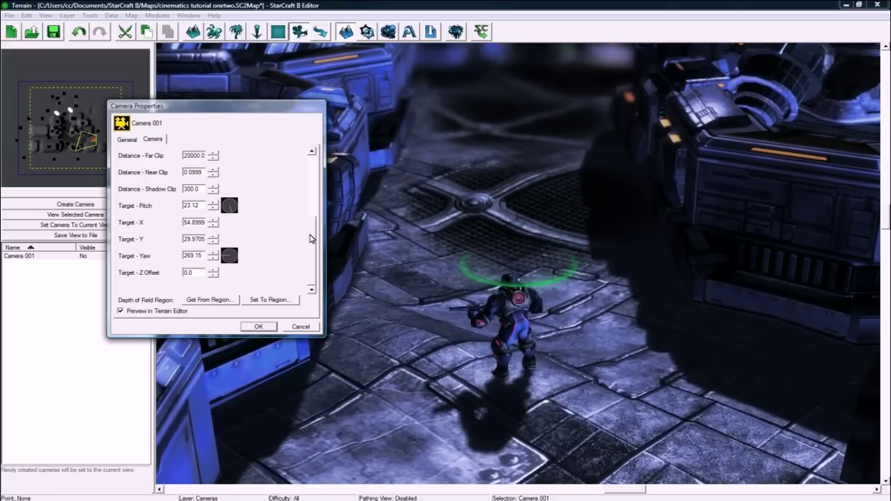
- Try Distance - Far Clip values of 5 and 15 for Camera 001, and restore it to 20000
drag(315, 228, 313, 214)
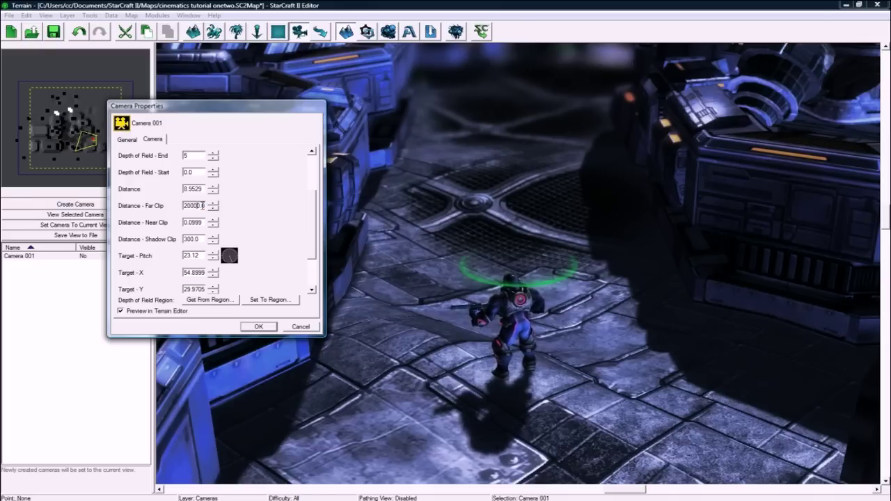
text(5)
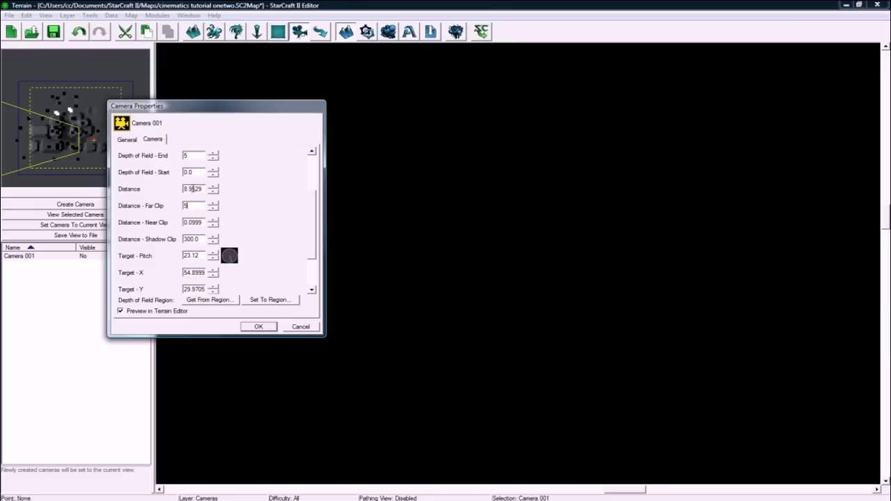
text(5)
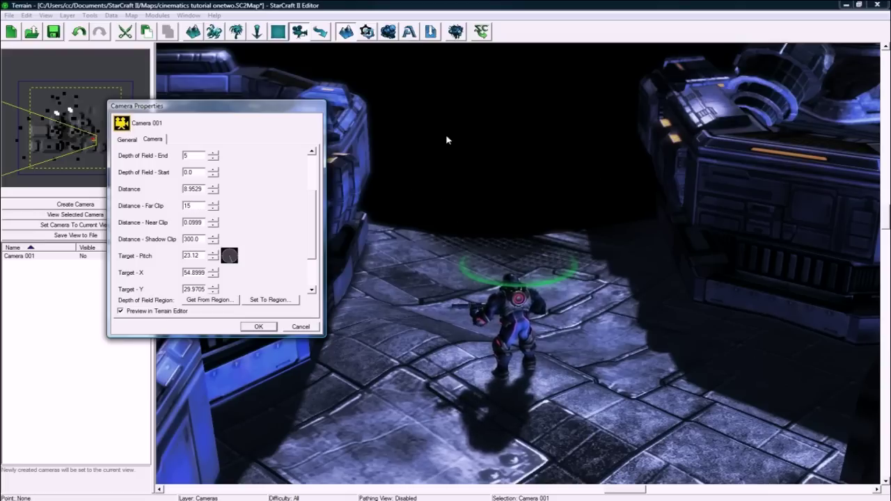
click(214, 204)
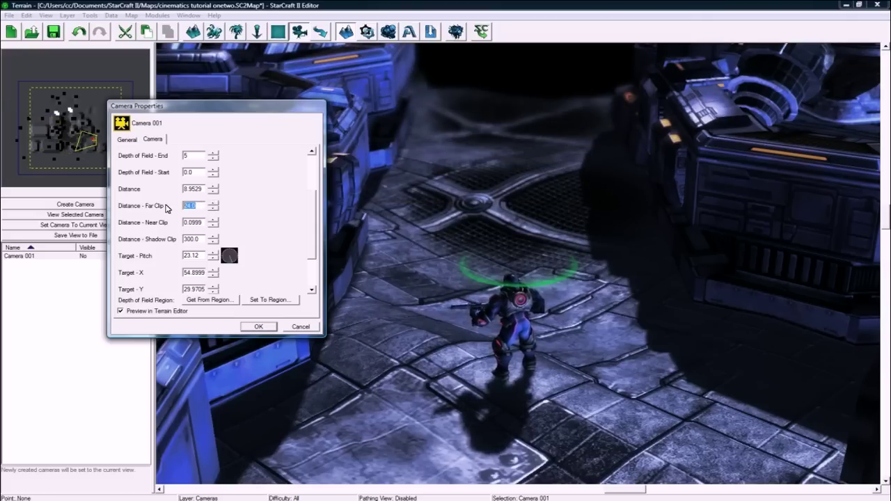
text(20000)
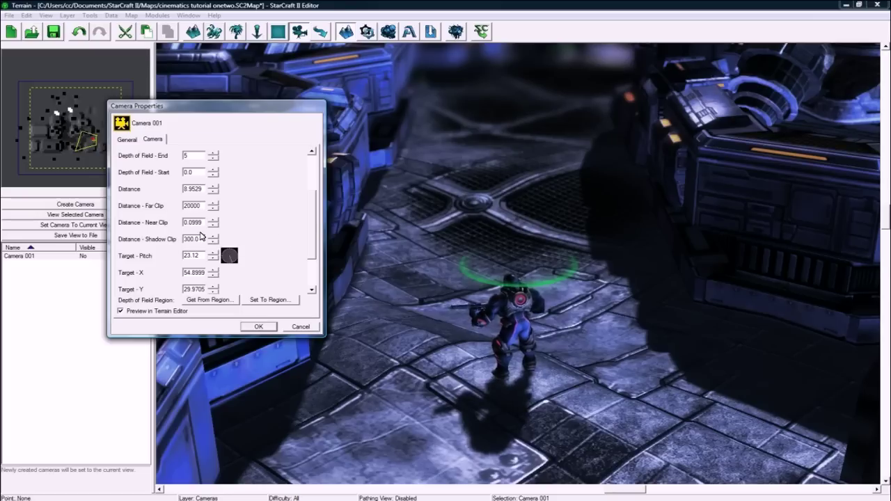
- Apply the changed Camera 001 properties and look at the scene through that camera
scroll(311, 219, up, 4)
scroll(313, 216, down, 3)
scroll(227, 270, up, 3)
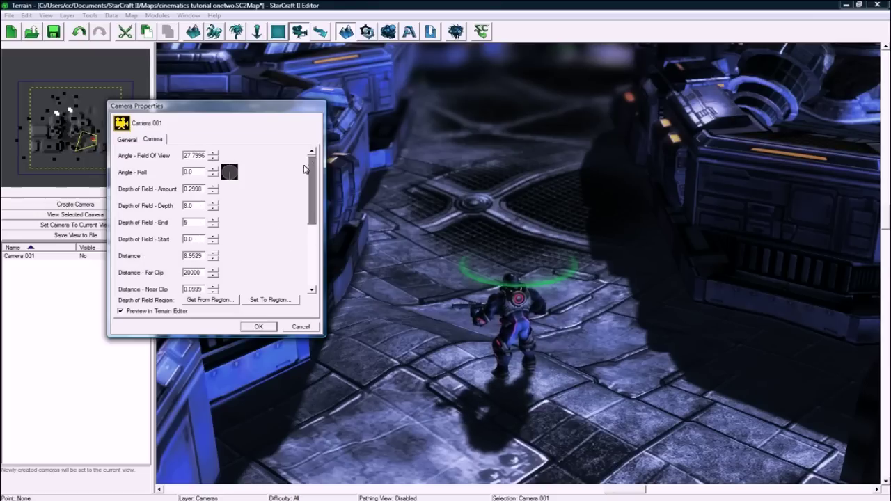
click(259, 327)
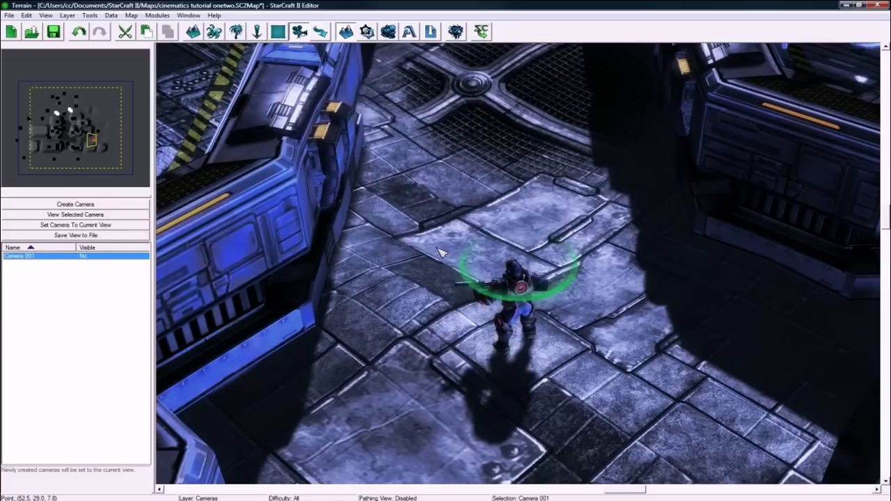
click(67, 216)
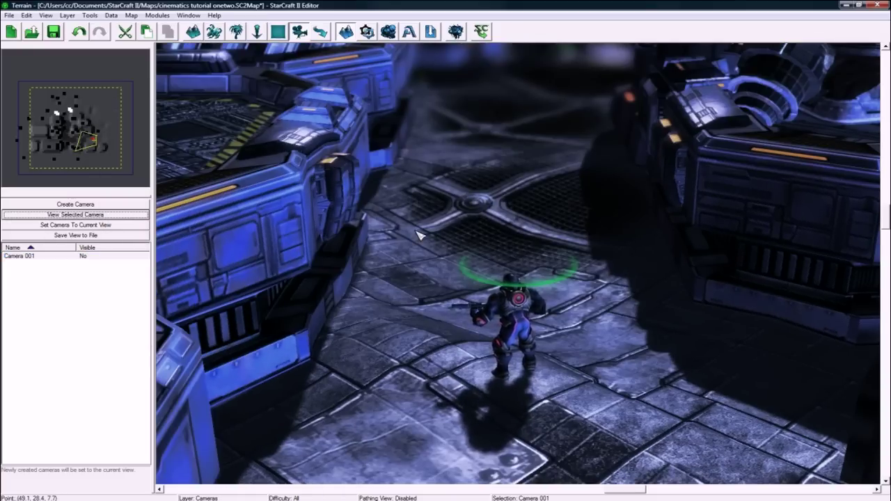
- Create a second camera from a high overhead view of the grated street junction, and hide its marker
key(ctrl+shift+c)
right_drag(400, 201, 473, 330)
middle_drag(473, 330, 472, 342)
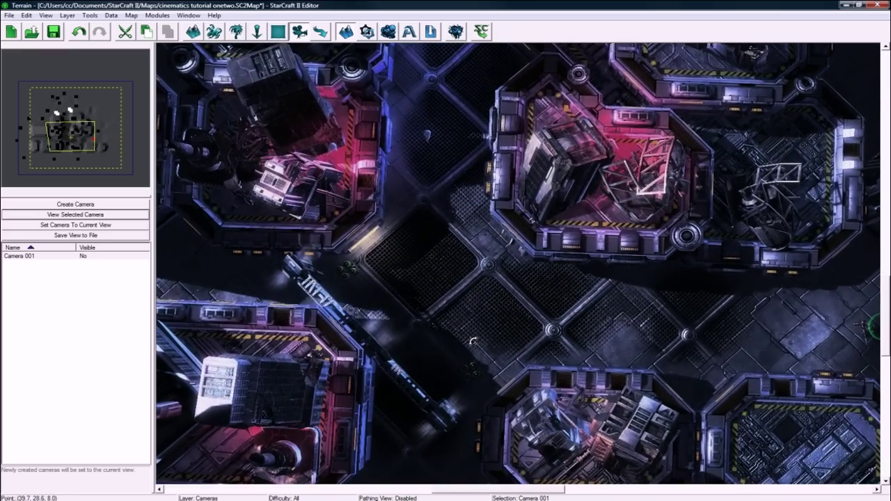
ctrl+right_drag(492, 246, 471, 239)
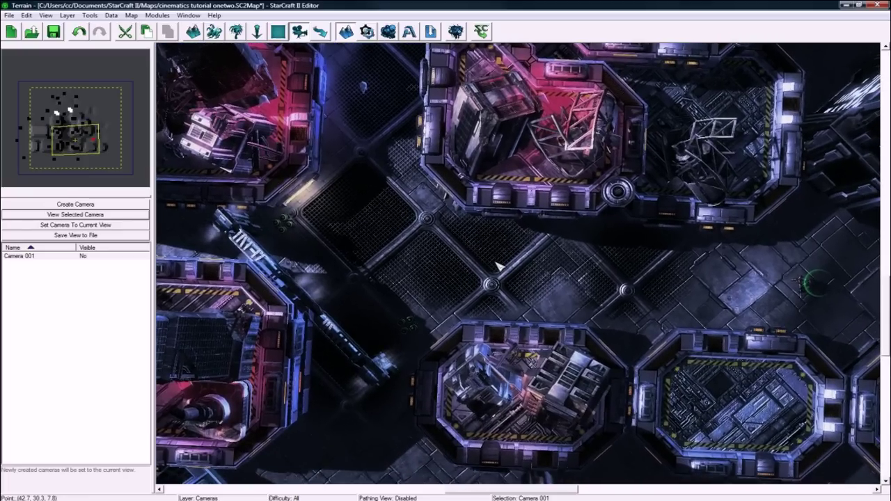
click(88, 206)
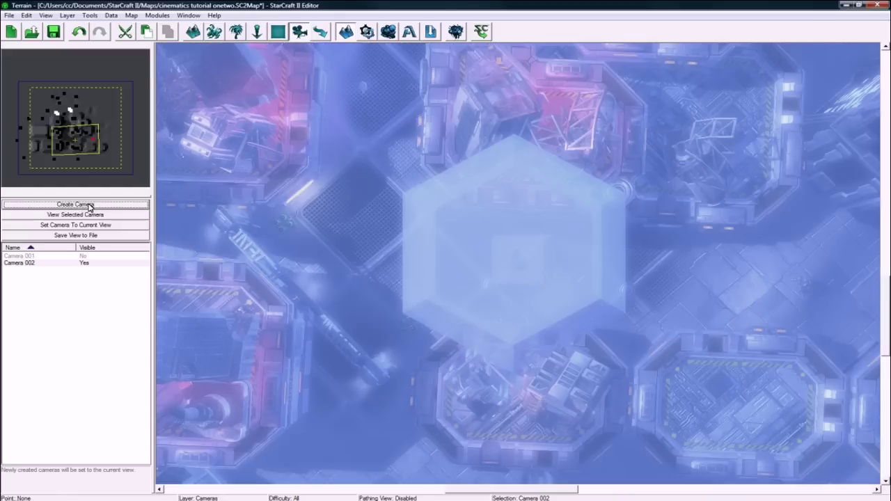
right_click(75, 264)
click(119, 286)
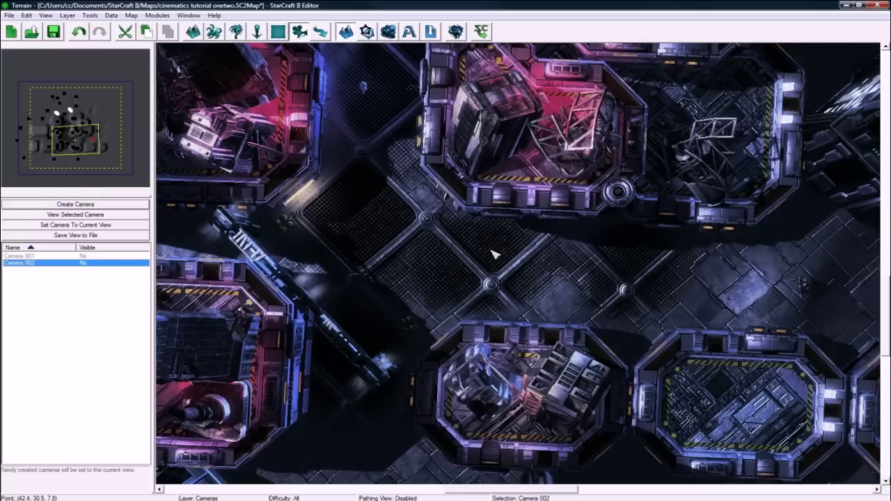
- Create a third camera from an overhead view farther up the street between the red-lit buildings, and hide its marker
right_drag(402, 150, 438, 186)
middle_drag(441, 189, 500, 227)
click(81, 206)
right_click(78, 270)
click(98, 291)
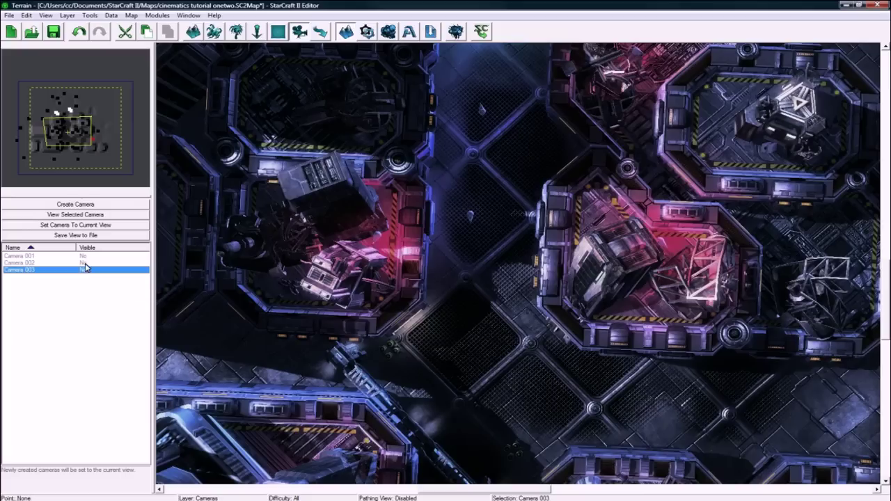
- Compare the views from Camera 002 and Camera 003
double_click(62, 262)
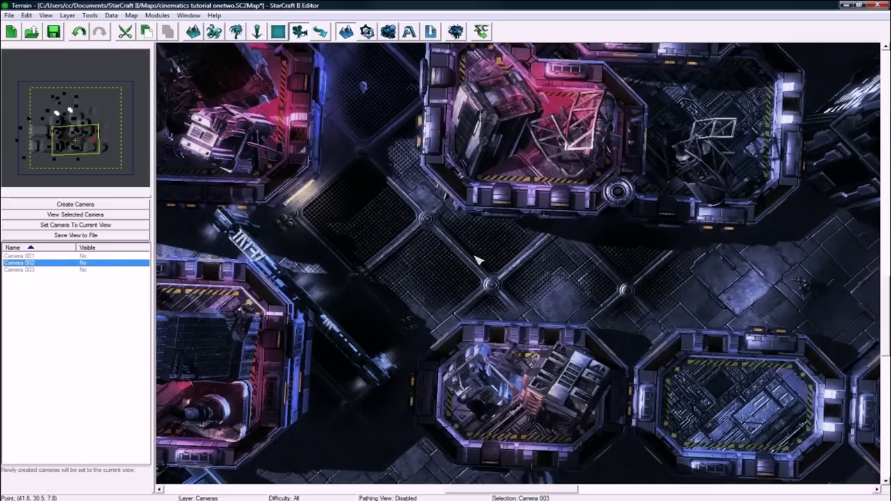
double_click(46, 272)
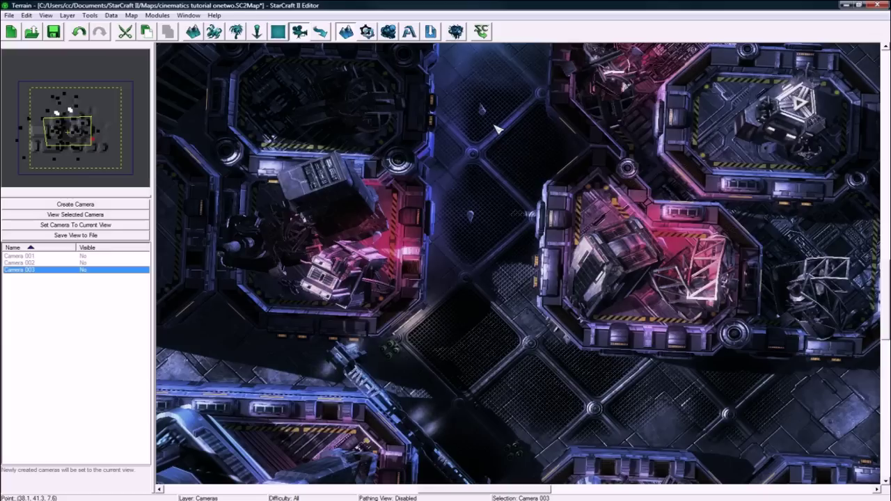
- Create a fourth camera from a close, tilted view along the grated street toward the blue light, and hide its marker
right_drag(494, 128, 495, 135)
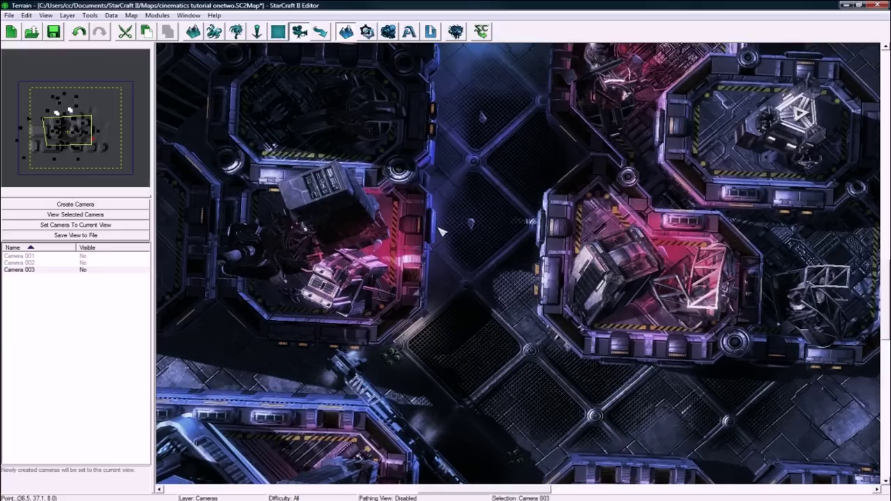
right_drag(492, 174, 500, 238)
ctrl+right_drag(537, 284, 562, 191)
scroll(520, 209, up, 5)
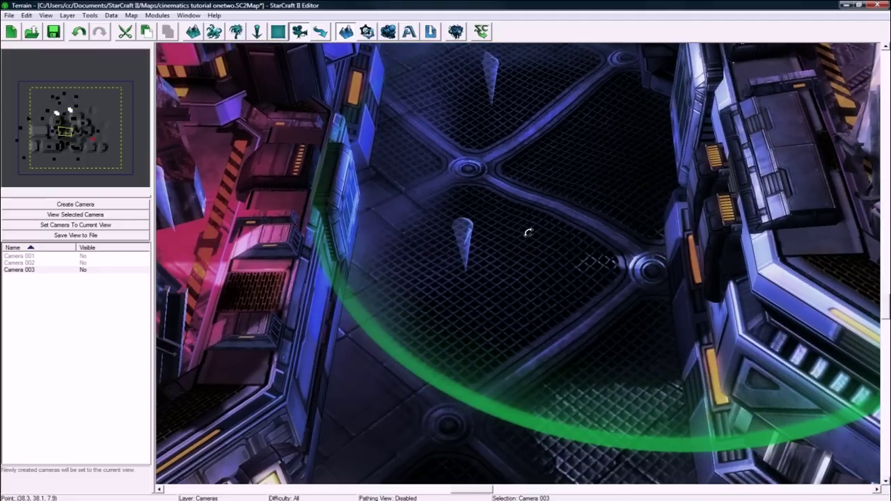
middle_drag(527, 232, 527, 211)
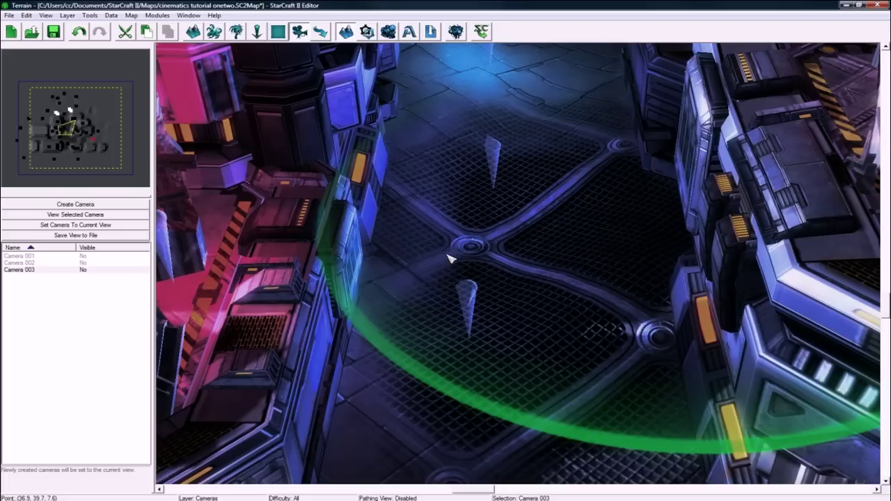
click(100, 206)
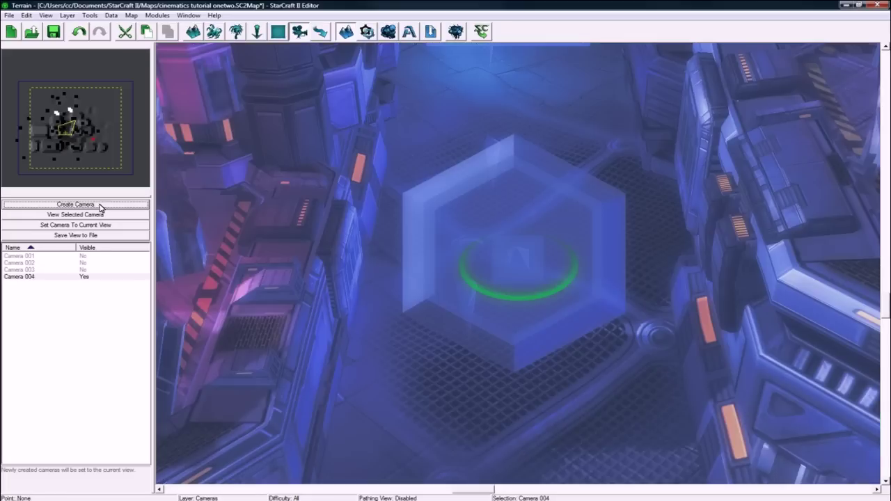
right_click(54, 278)
click(95, 297)
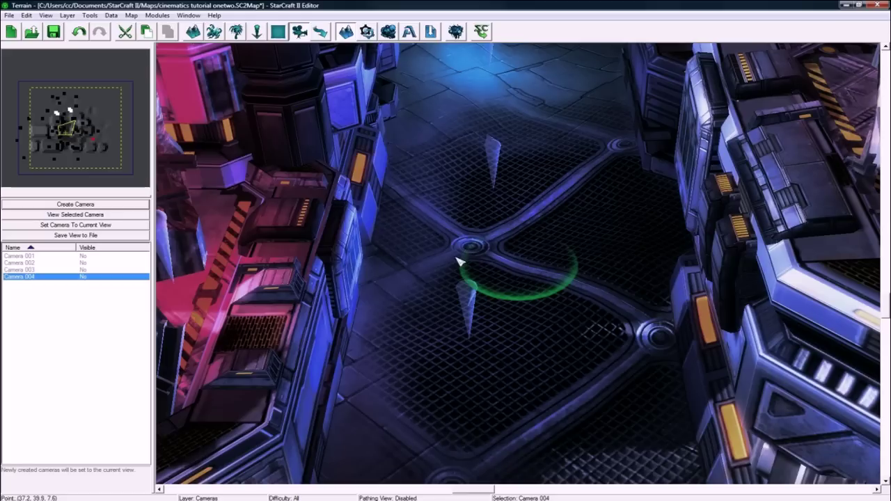
- Draw one rectangular region across the upper street and another of about 1.44 x 4.47 across the street near the marine
key(r)
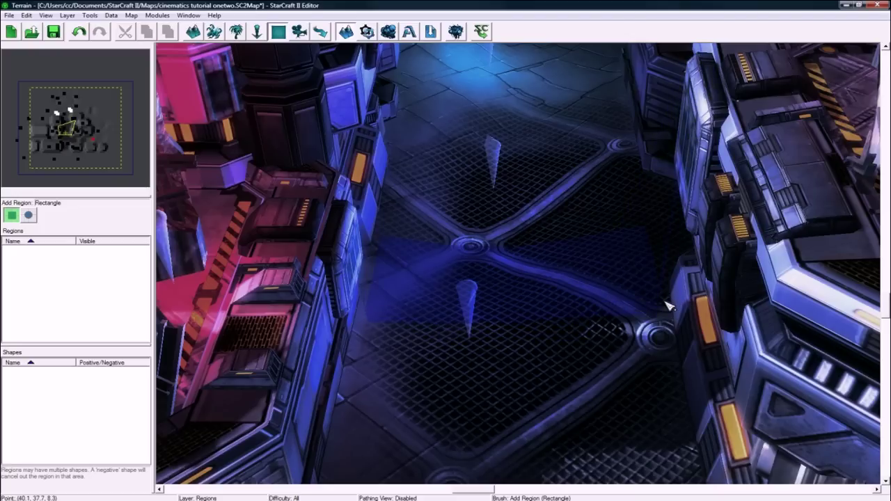
drag(666, 305, 665, 304)
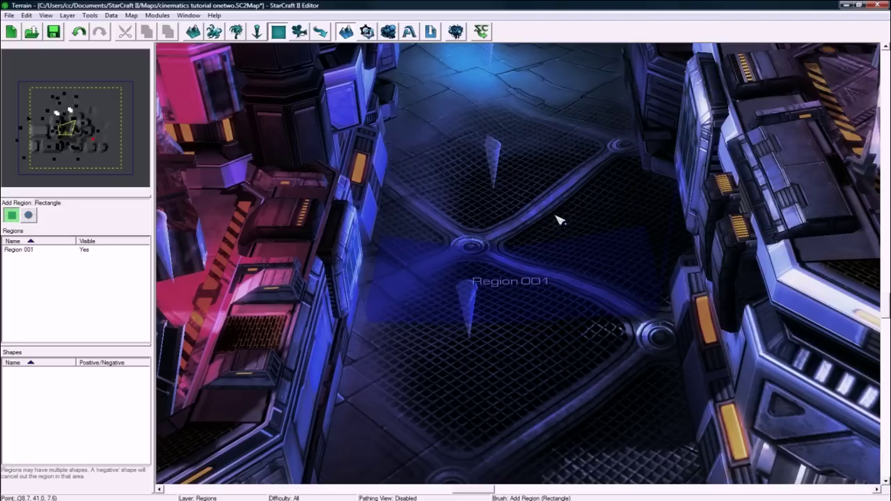
right_drag(574, 275, 555, 250)
scroll(510, 292, down, 2)
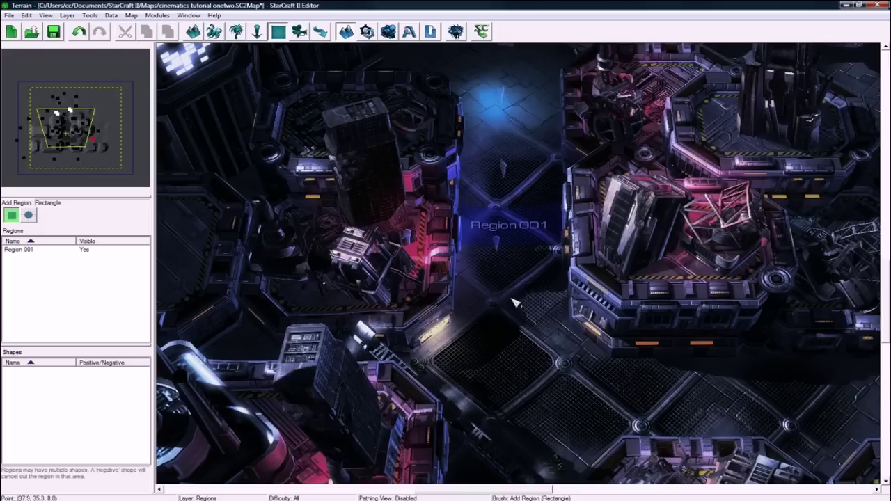
scroll(514, 303, down, 3)
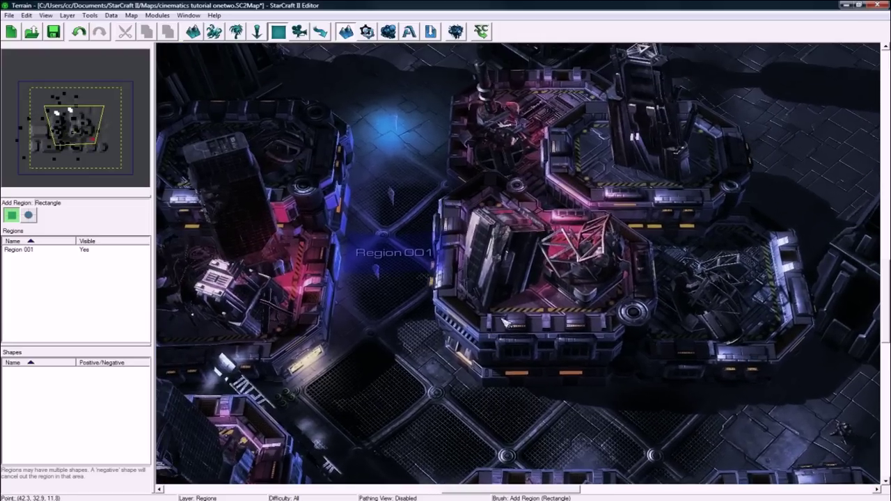
scroll(507, 322, down, 3)
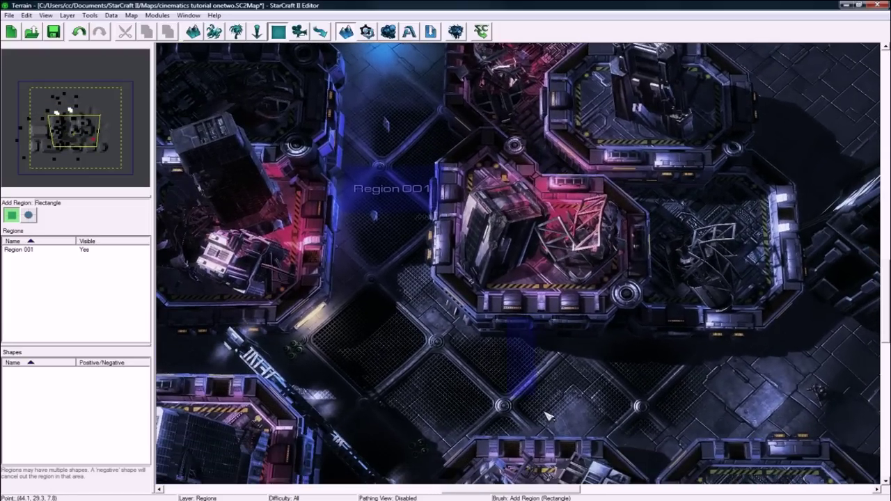
drag(546, 412, 545, 443)
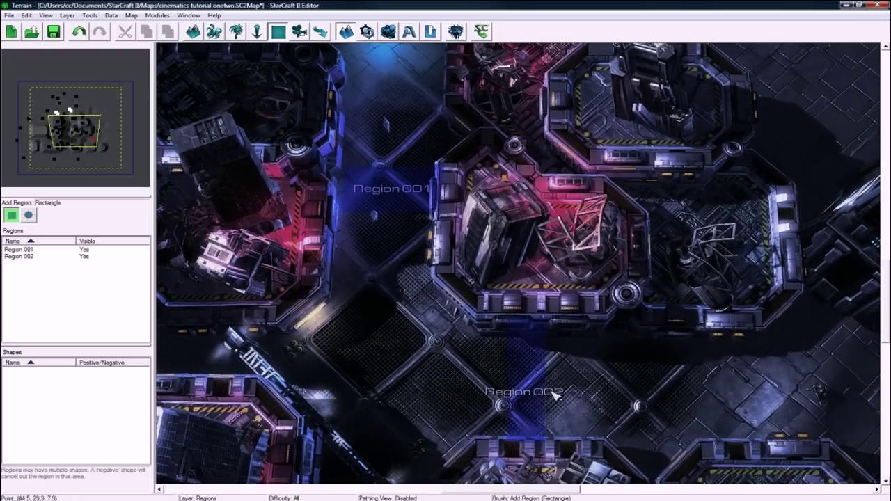
key(Escape)
click(533, 395)
double_click(532, 395)
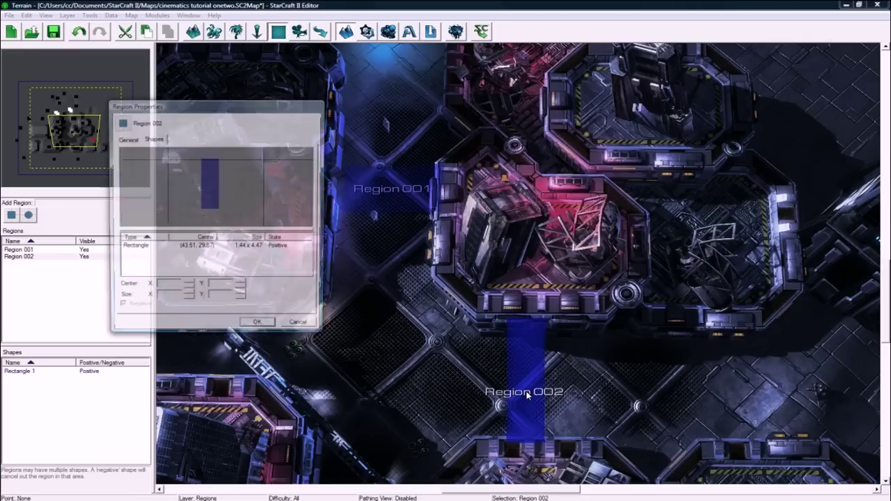
click(301, 326)
- Rename the region on the street near the marine as CamTrig1
click(33, 258)
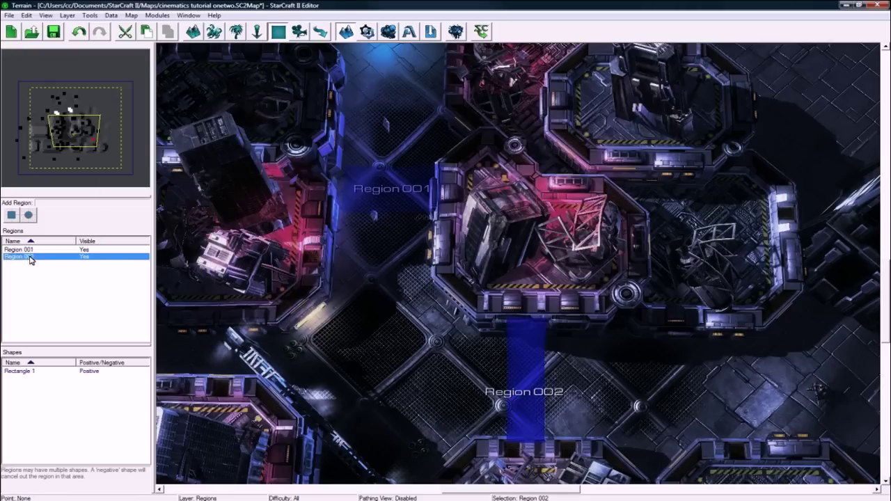
click(37, 256)
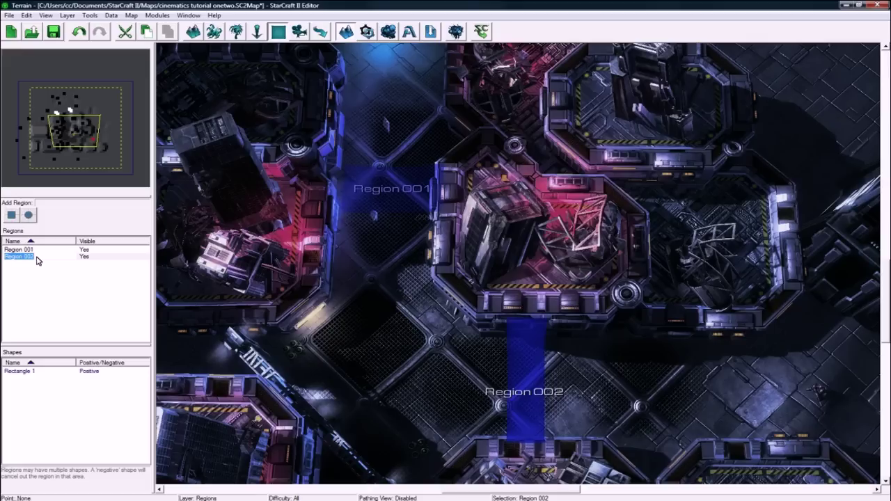
text(Cam)
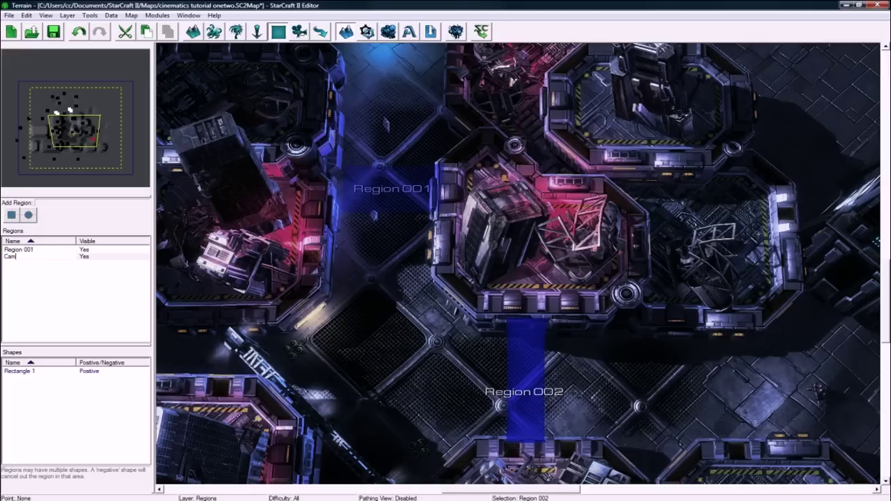
key(Return)
text(g1)
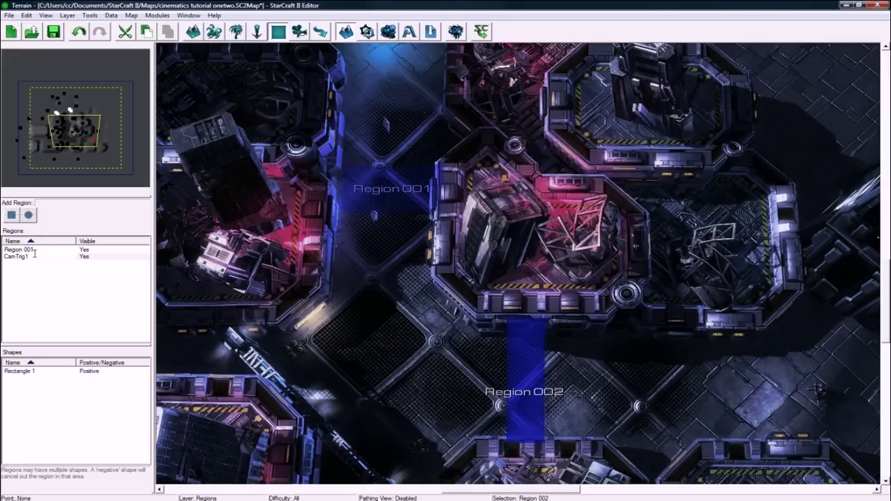
- Rename the region across the upper street as CamTrig2
click(35, 249)
text(CamTr)
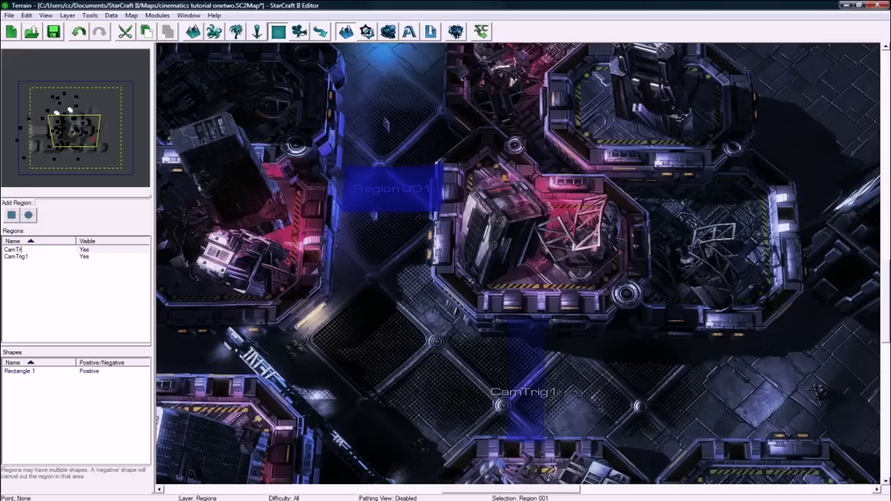
text(ig2)
click(36, 265)
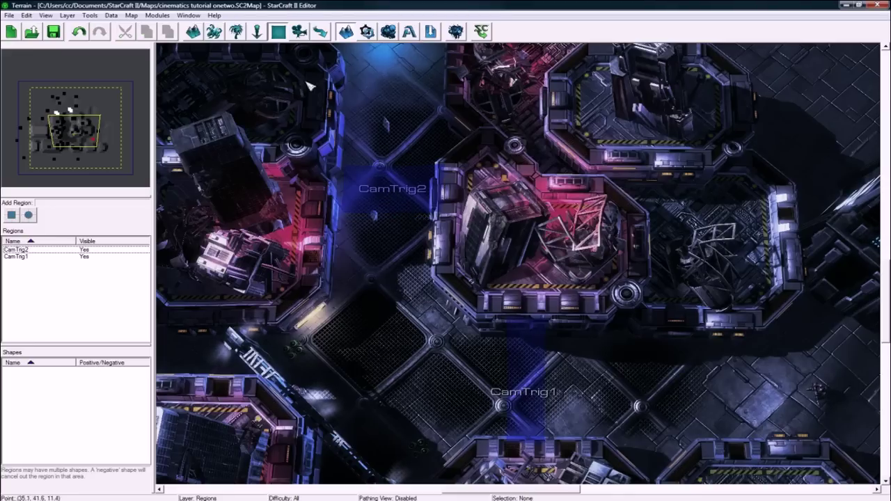
- Open the trigger editor and delete all four default melee actions from the Melee Initialization trigger
click(368, 34)
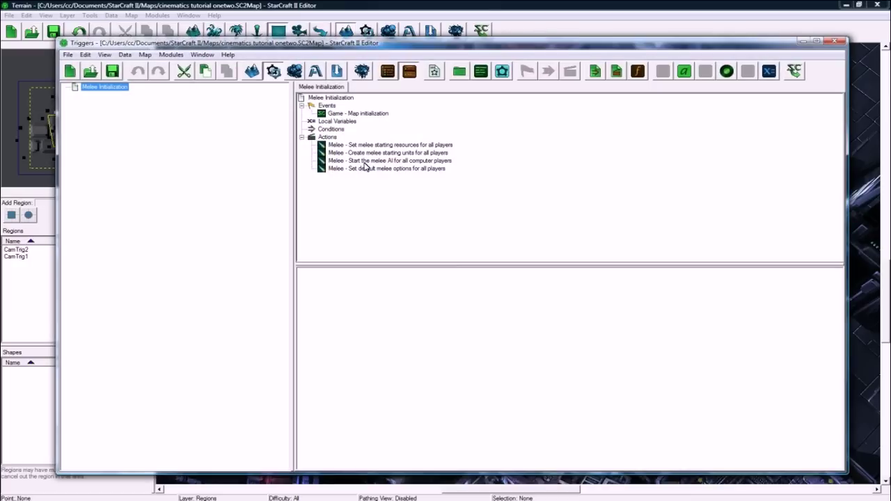
click(391, 146)
key(Delete)
key(Delete)
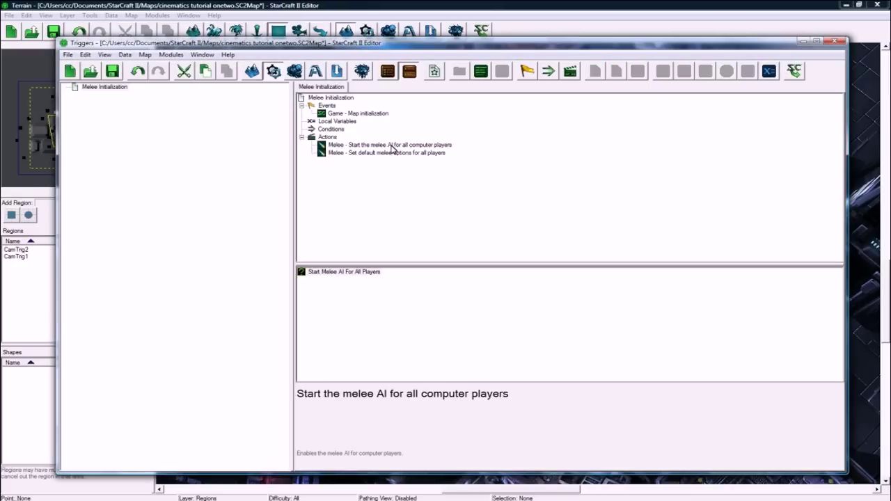
key(Delete)
key(Delete)
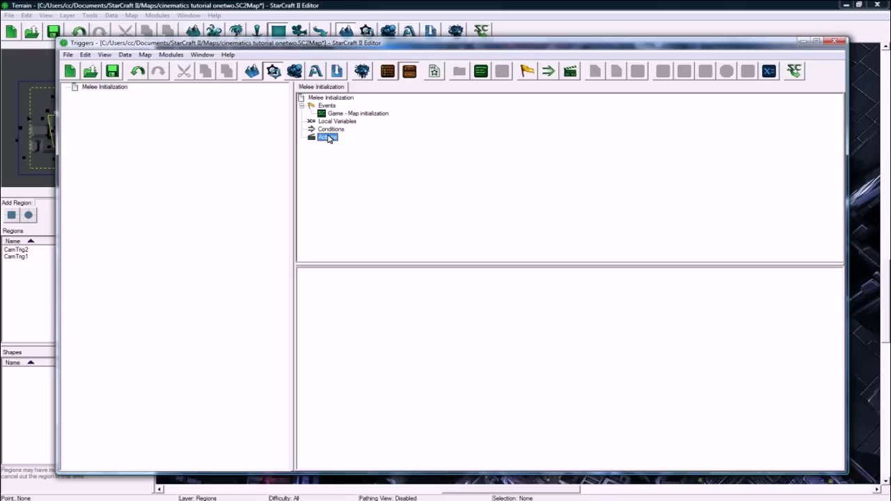
- Add a Create Revealer visibility action for player 1 to the Melee Initialization trigger
key(ctrl+r)
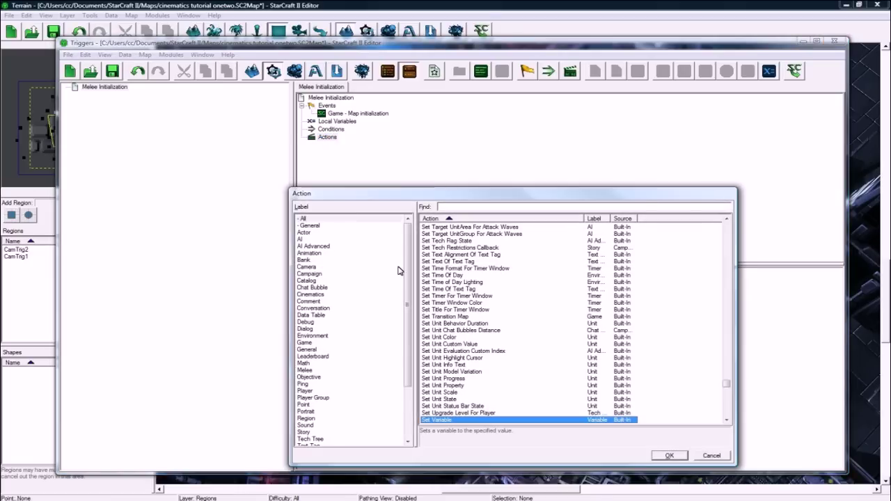
click(372, 267)
key(v)
key(v)
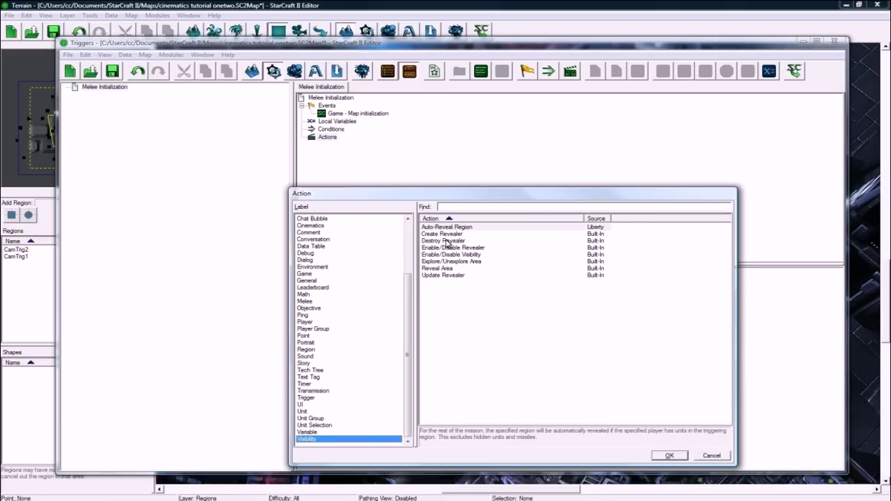
click(459, 236)
click(671, 456)
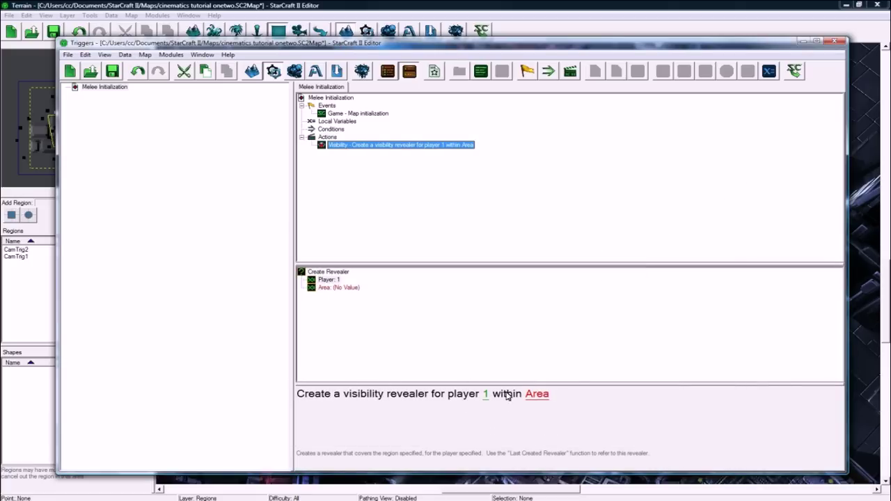
- Set the revealer's area to the Entire Map function
click(536, 394)
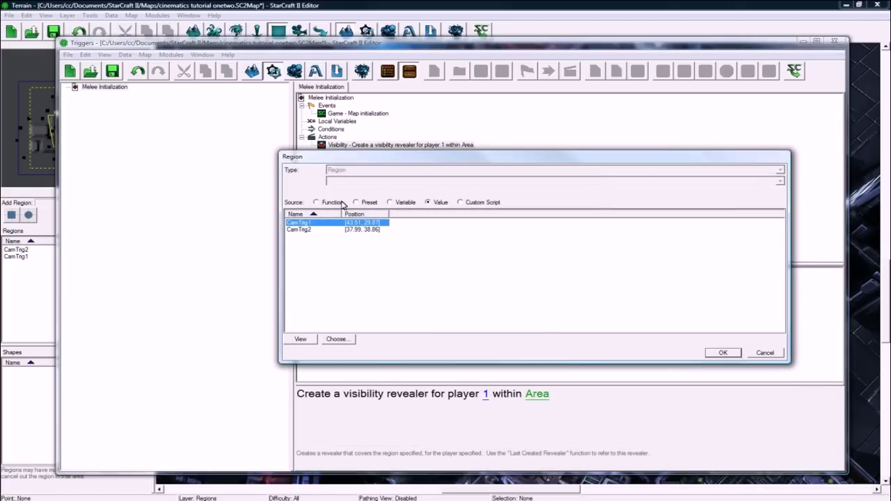
click(328, 202)
click(374, 262)
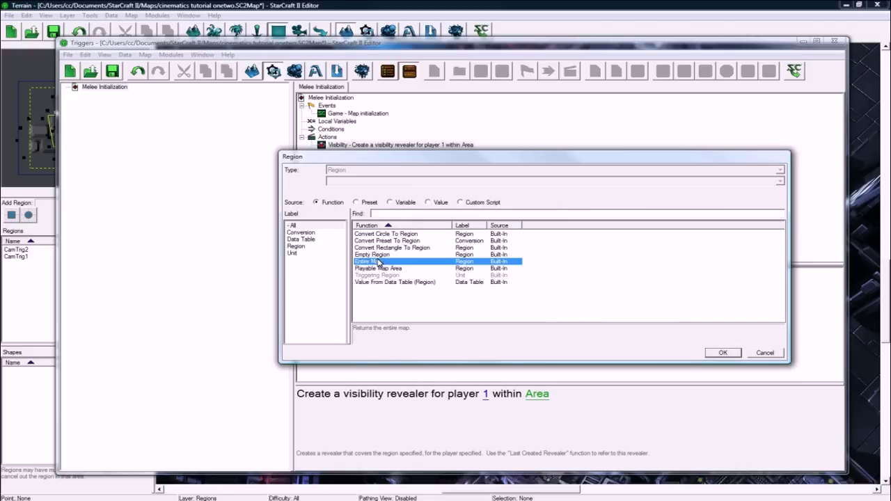
click(717, 353)
click(368, 145)
key(ctrl+c)
key(ctrl+v)
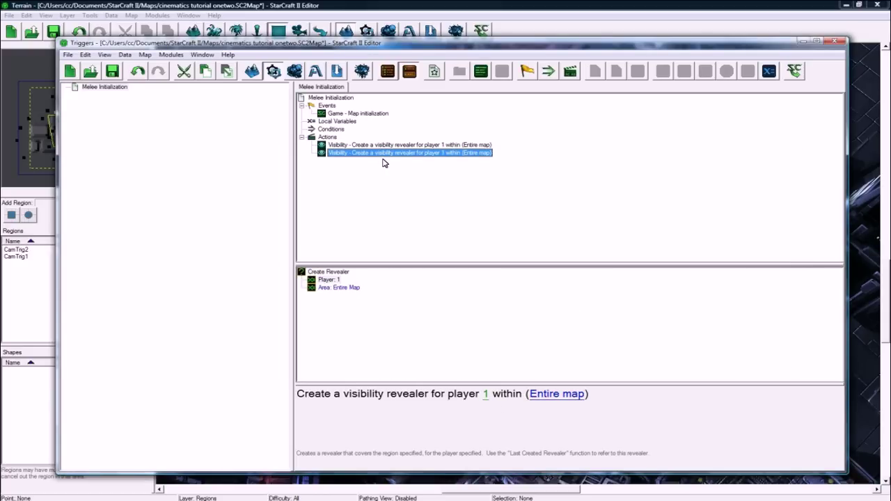
key(Delete)
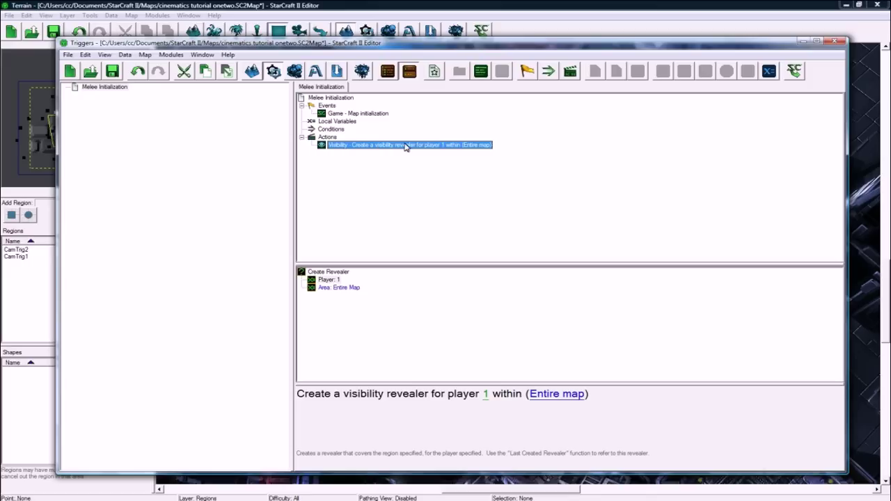
- Add a Cinematic Mode action turned on for all players, with its duration set to Immediate
key(ctrl+w)
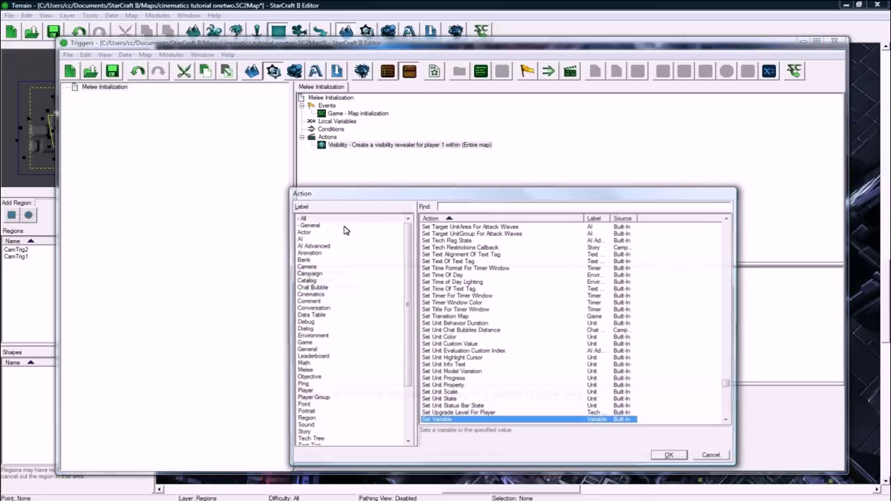
click(316, 295)
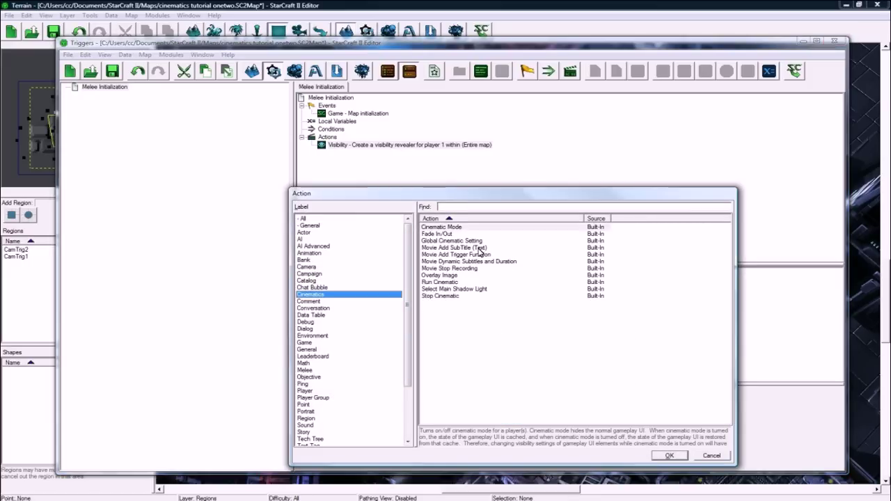
click(454, 228)
click(666, 456)
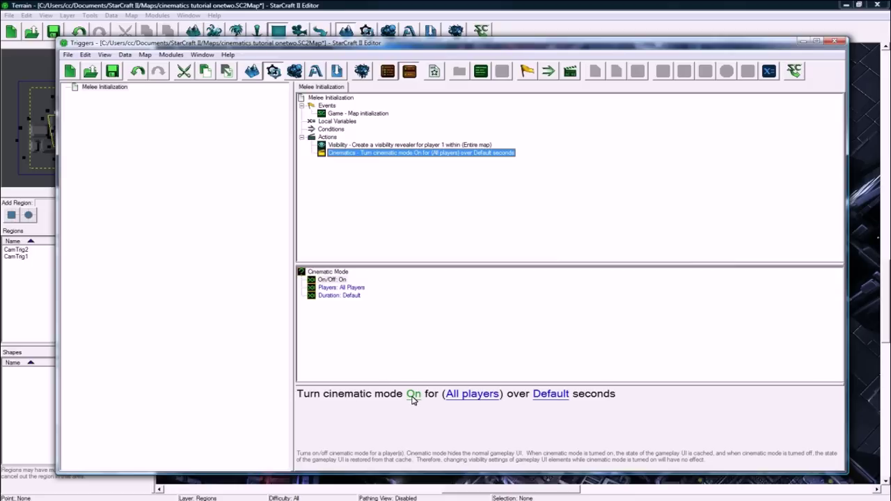
click(555, 394)
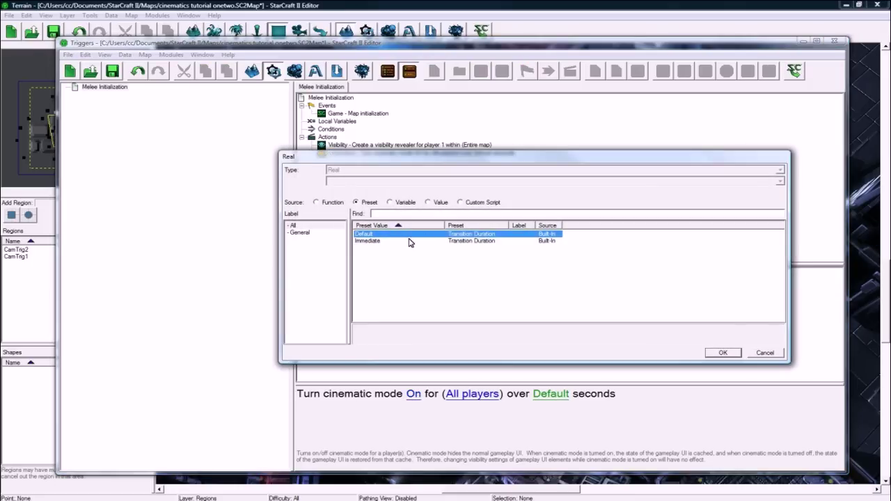
click(409, 241)
click(719, 354)
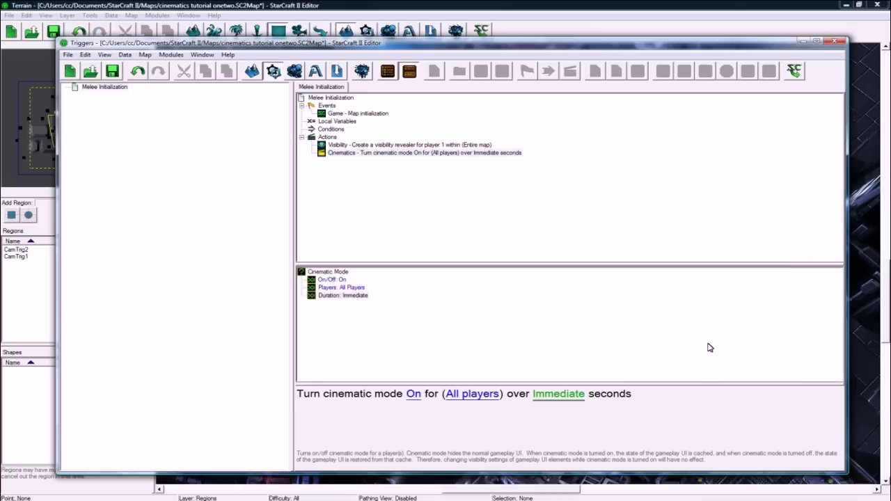
- Add an Apply Camera Object action that applies Camera 001 for player 1
click(423, 153)
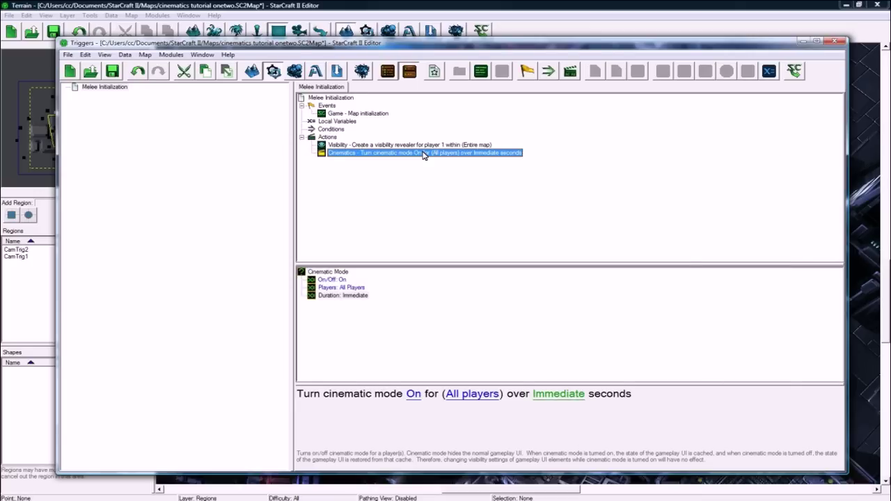
key(ctrl+r)
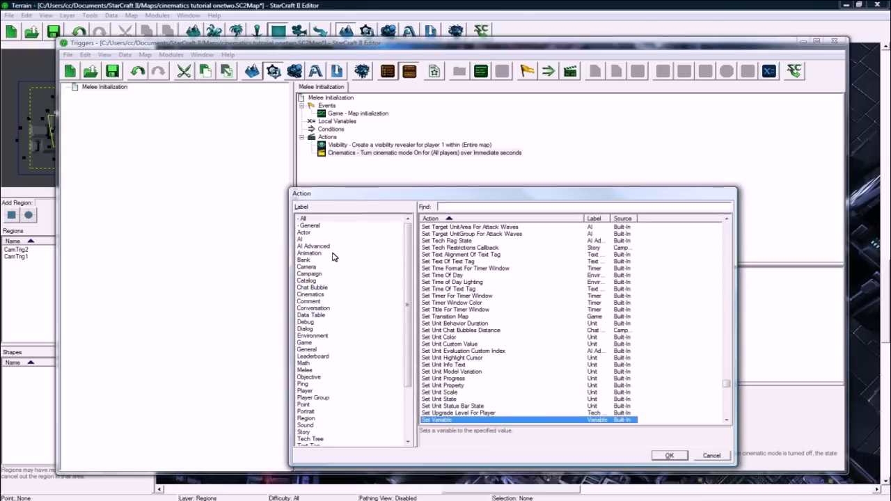
click(328, 268)
click(447, 227)
click(669, 455)
click(374, 400)
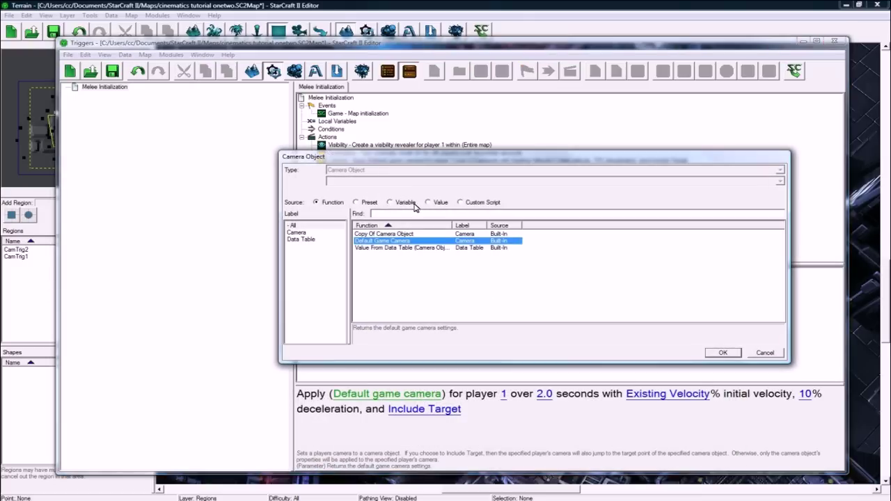
click(428, 202)
click(722, 353)
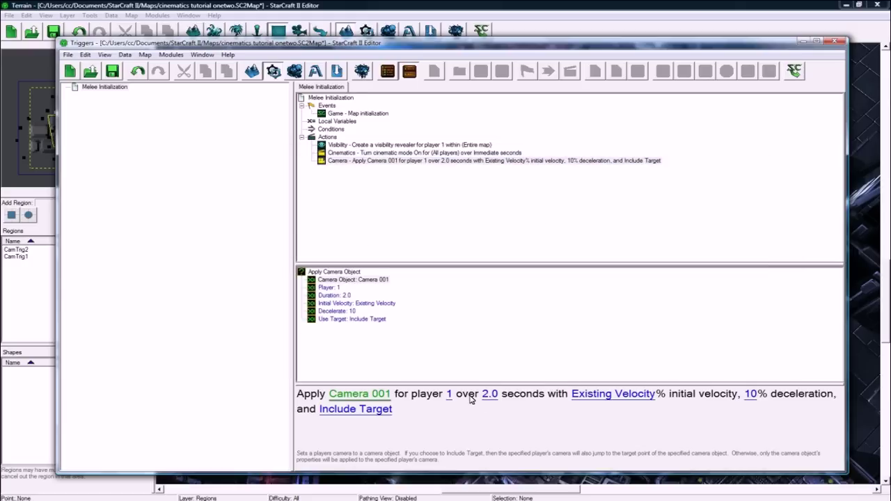
- Set the Camera 001 action's duration to 0 seconds, initial velocity to 100% and deceleration to 0%
click(485, 400)
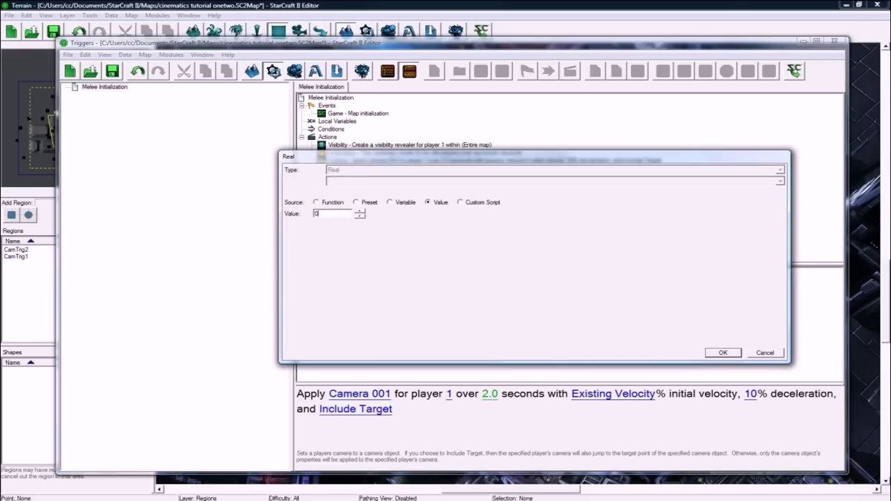
text(0)
key(Return)
click(612, 394)
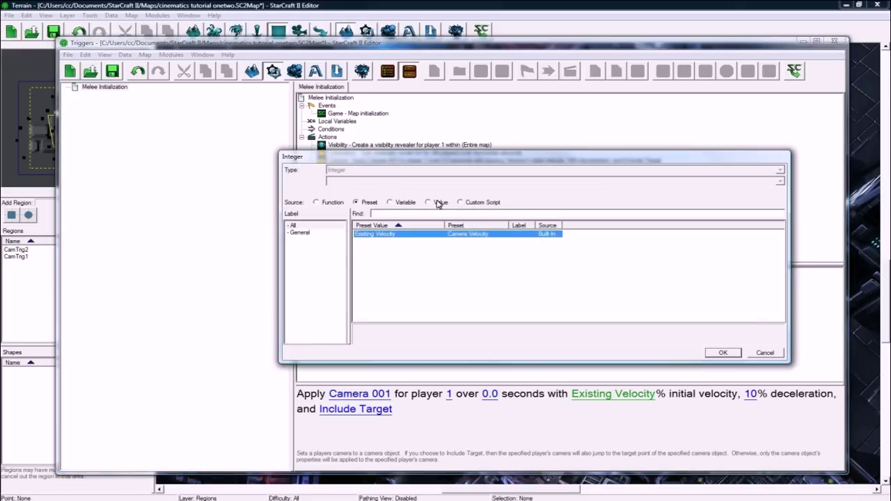
click(428, 202)
text(100)
key(Return)
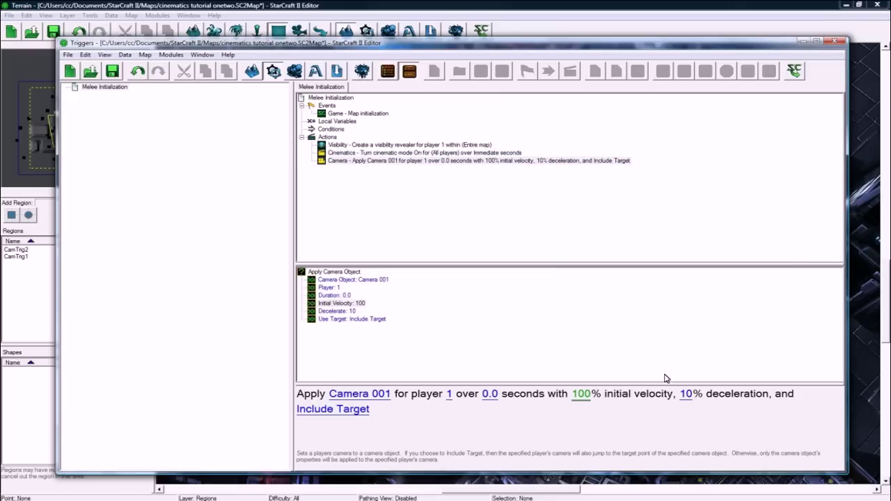
click(686, 394)
text(0)
key(Return)
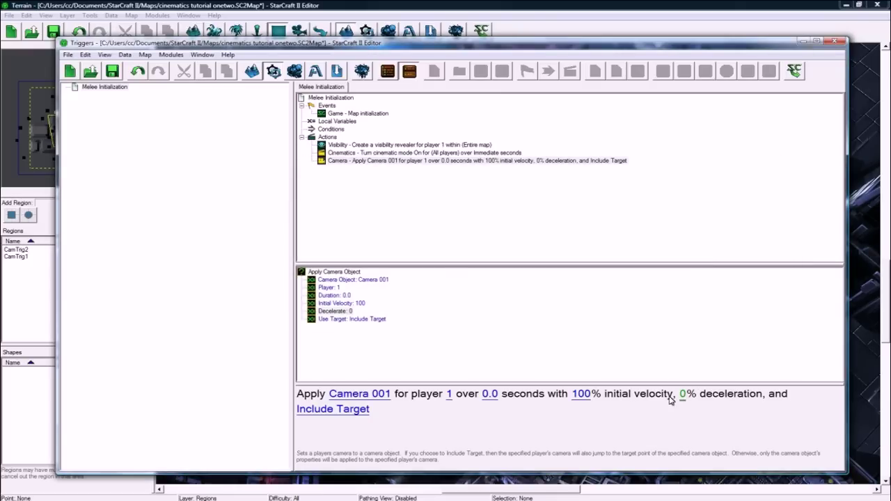
click(411, 161)
- Check the view of Camera 001 in the terrain editor, and return to the trigger editor
click(428, 12)
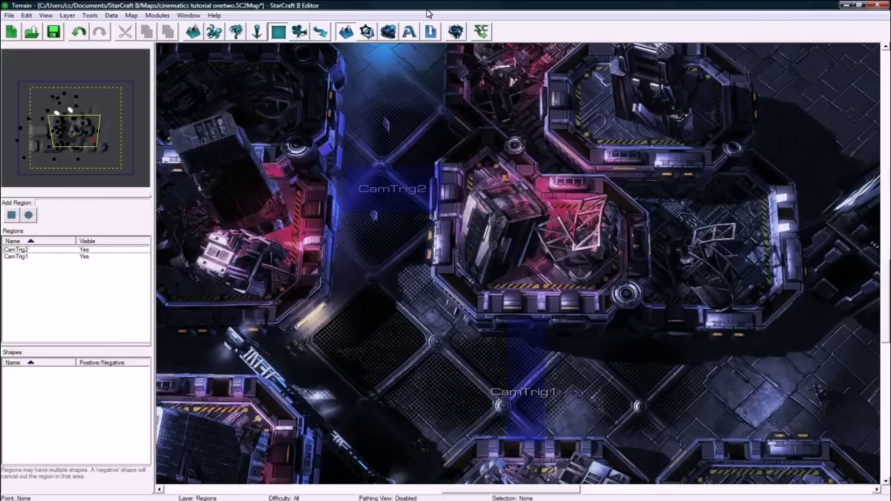
click(300, 32)
double_click(54, 256)
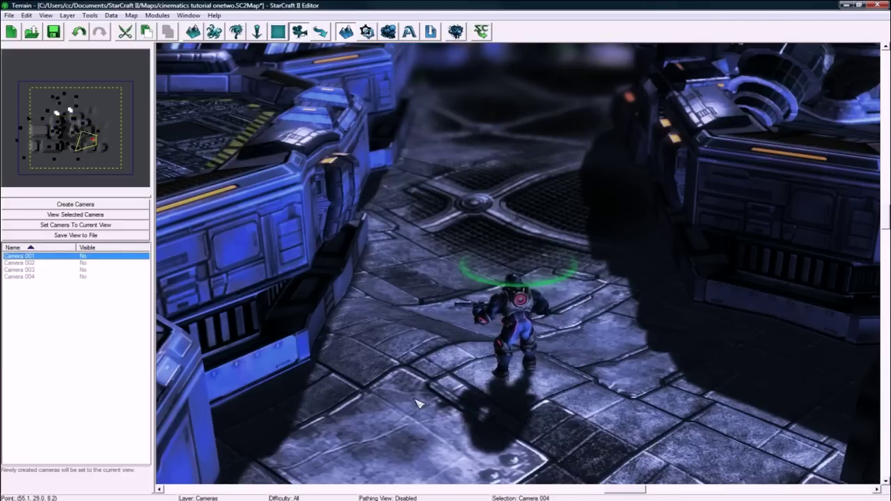
key(F6)
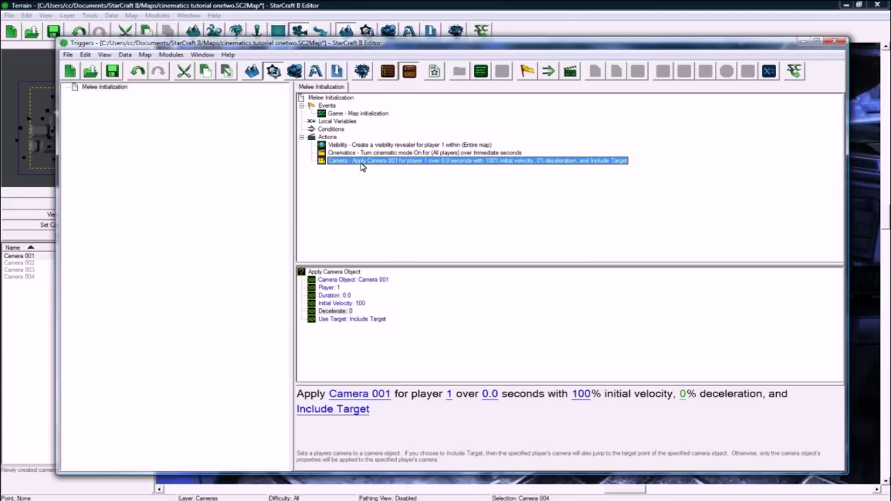
- Duplicate the Apply Camera Object action and change the copy to Lock Camera Input for player 1
key(ctrl+c)
key(ctrl+v)
double_click(364, 168)
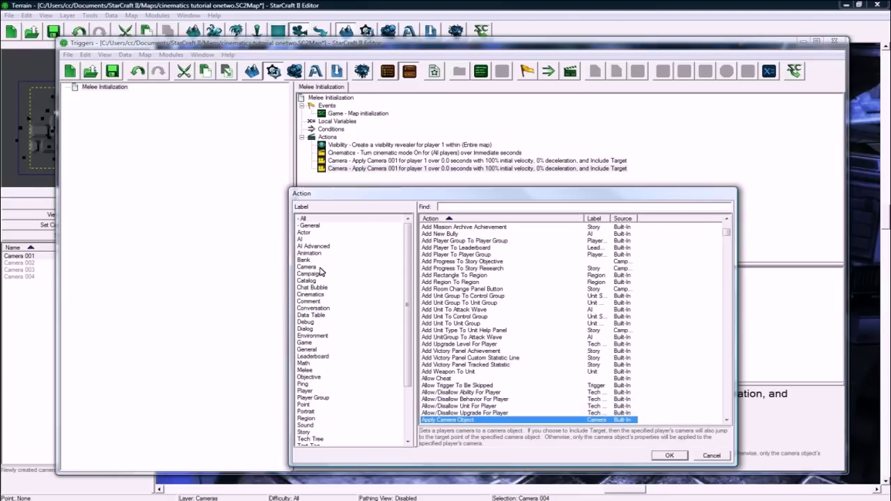
click(320, 268)
click(478, 262)
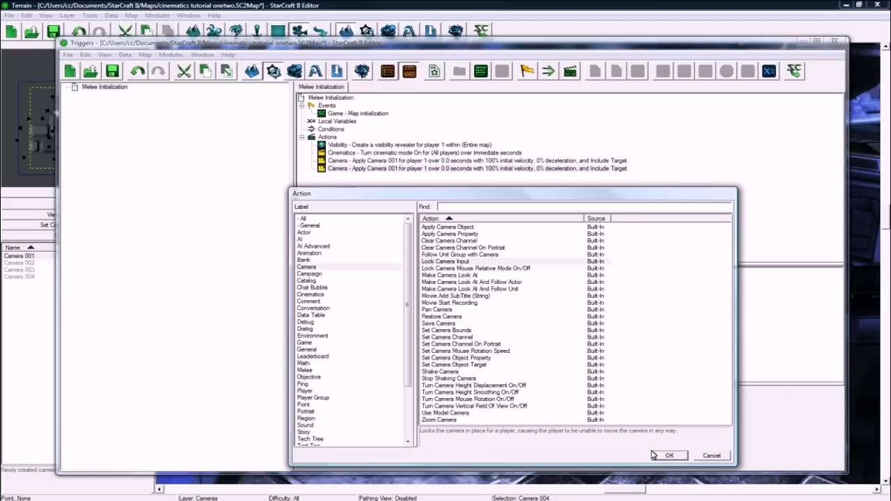
click(665, 456)
- Duplicate the Lock Camera Input action and change the copy to Follow Unit Group with Camera
key(ctrl+c)
key(ctrl+v)
double_click(378, 176)
click(308, 268)
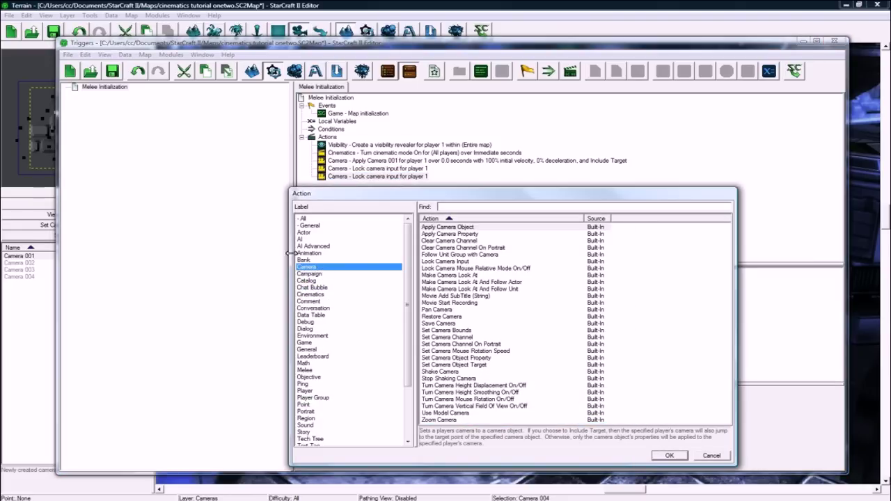
click(319, 295)
click(460, 227)
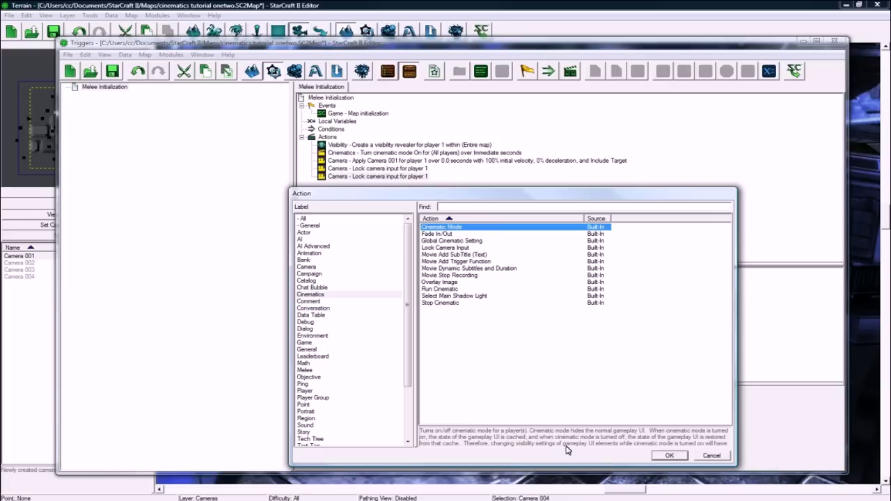
click(315, 268)
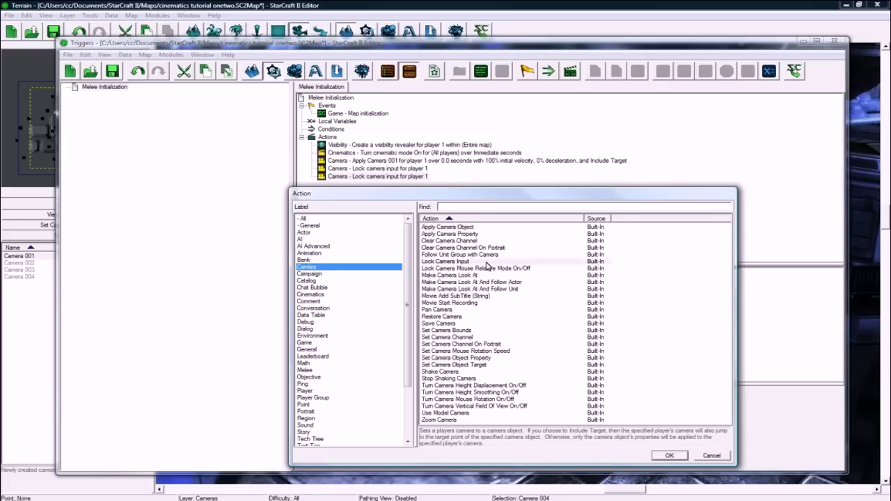
click(487, 262)
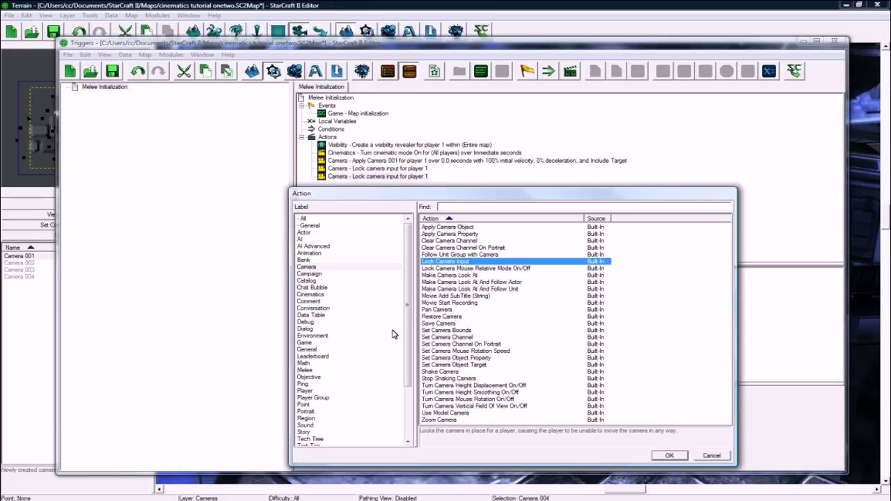
key(Up)
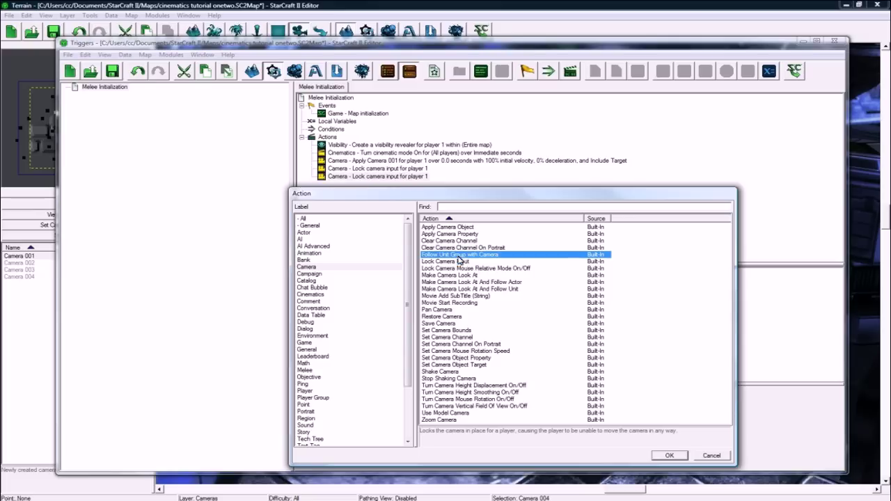
click(668, 456)
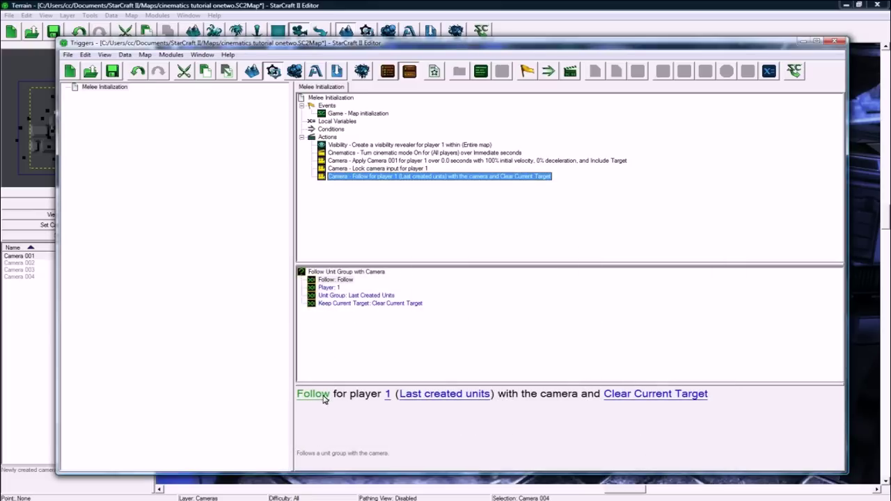
- Set the camera's followed unit group to Convert Unit To Unit Group using the Spectre, leaving Clear Current Target selected
click(426, 395)
click(383, 241)
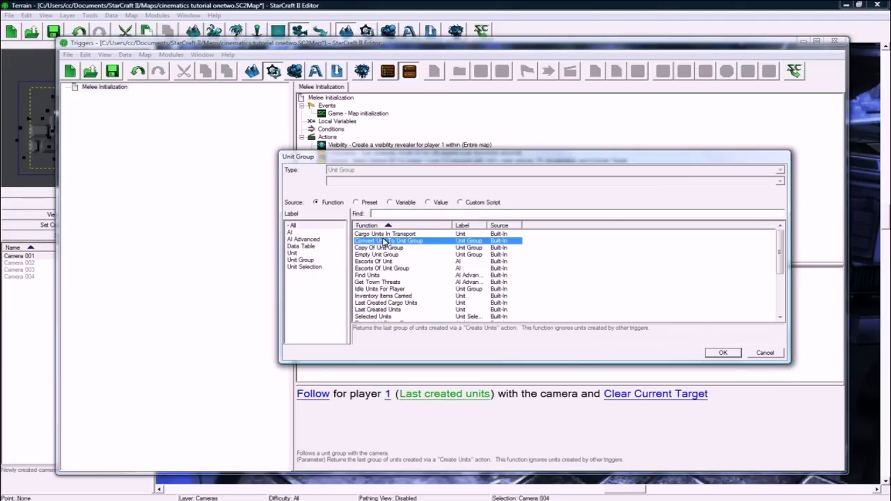
click(722, 352)
click(491, 394)
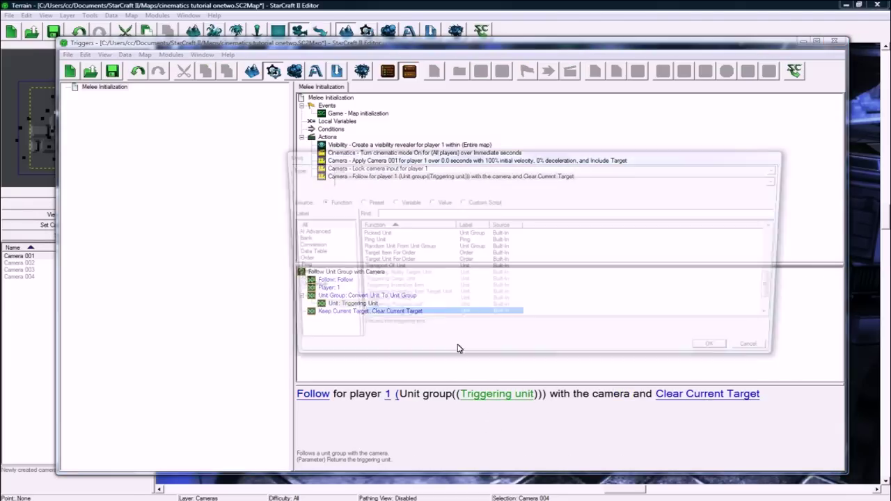
click(433, 202)
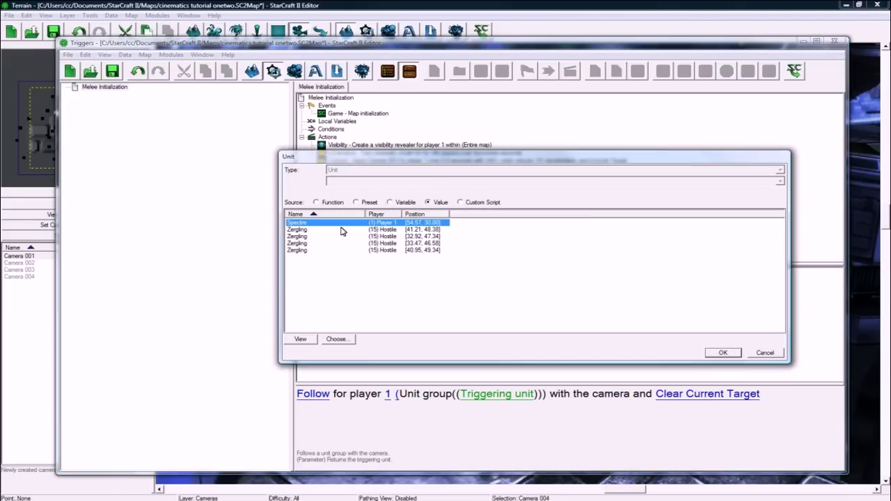
click(722, 353)
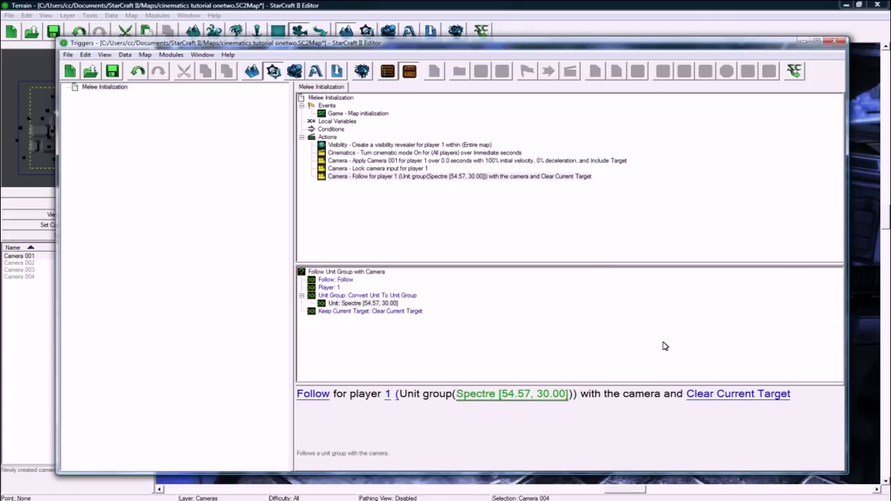
click(746, 394)
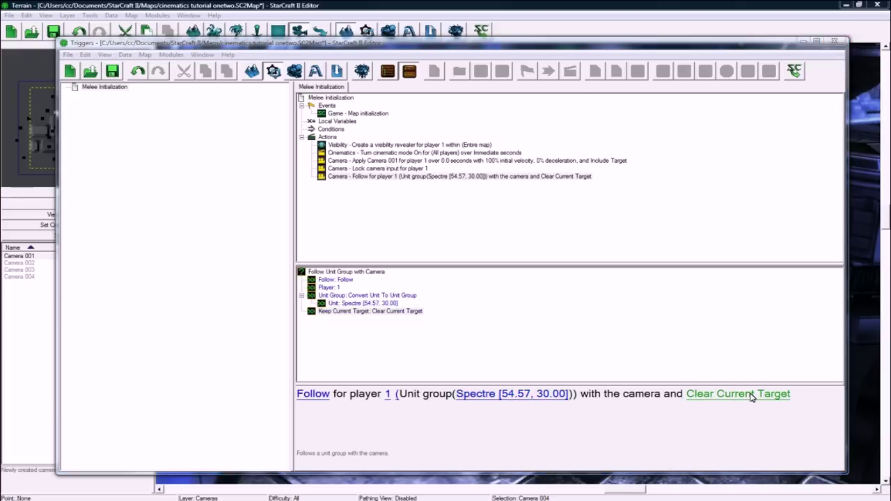
click(771, 354)
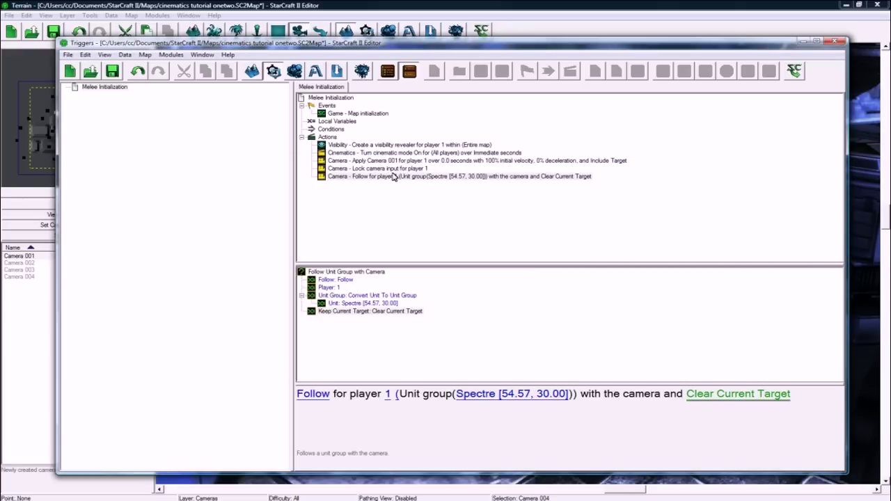
click(392, 179)
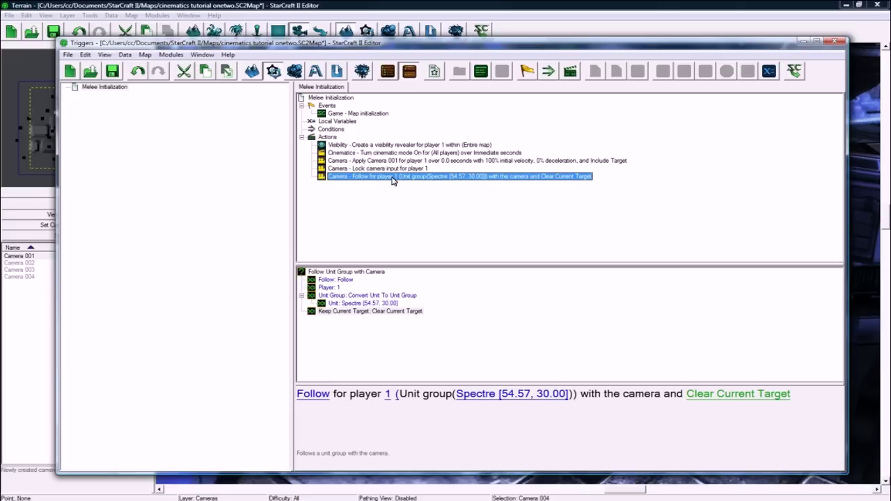
click(396, 160)
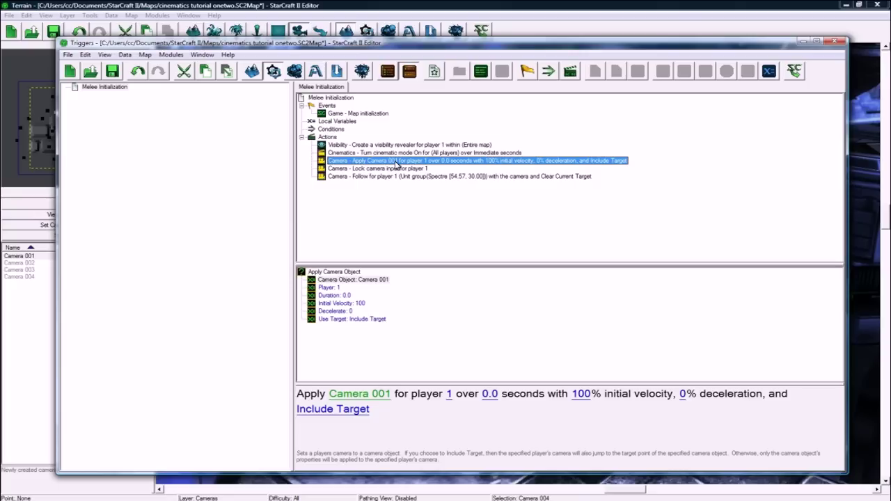
key(ctrl+v)
key(Delete)
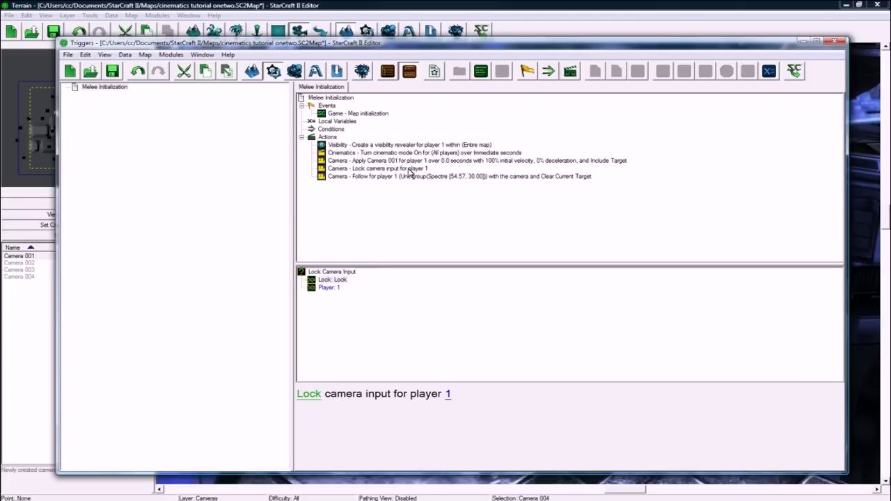
- Add a Pick Each Player In Player Group action to the trigger and set its player group to Active Players
click(329, 137)
key(ctrl+r)
click(344, 275)
key(p)
key(p)
key(p)
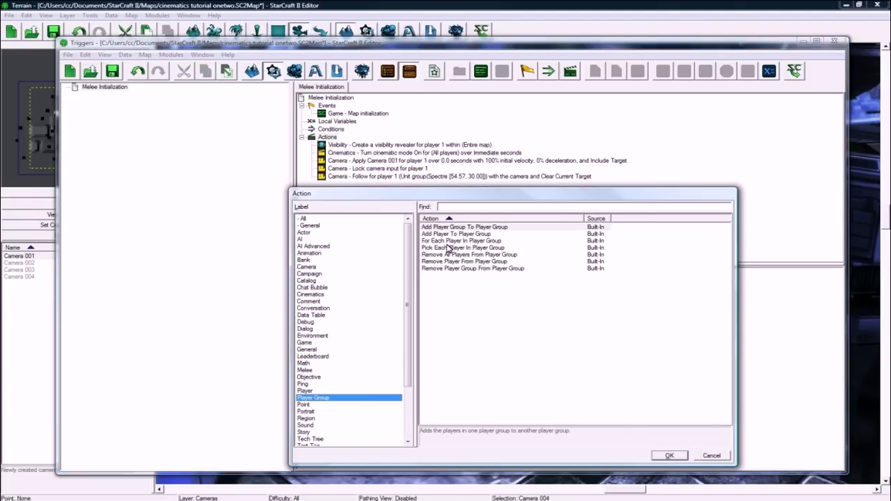
click(456, 248)
click(670, 456)
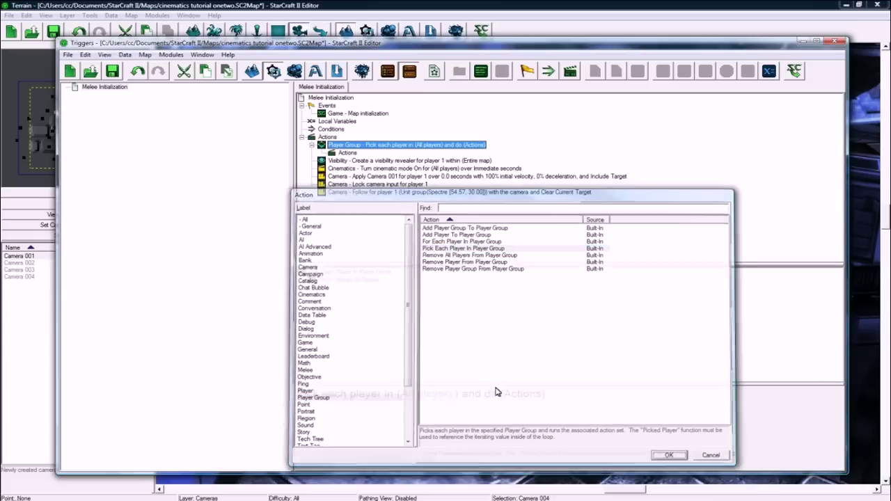
click(426, 394)
click(390, 234)
click(723, 352)
- Move the visibility revealer and Apply Camera 001 actions into the player loop, and place the cinematic mode action above the loop
drag(358, 161, 441, 146)
click(358, 169)
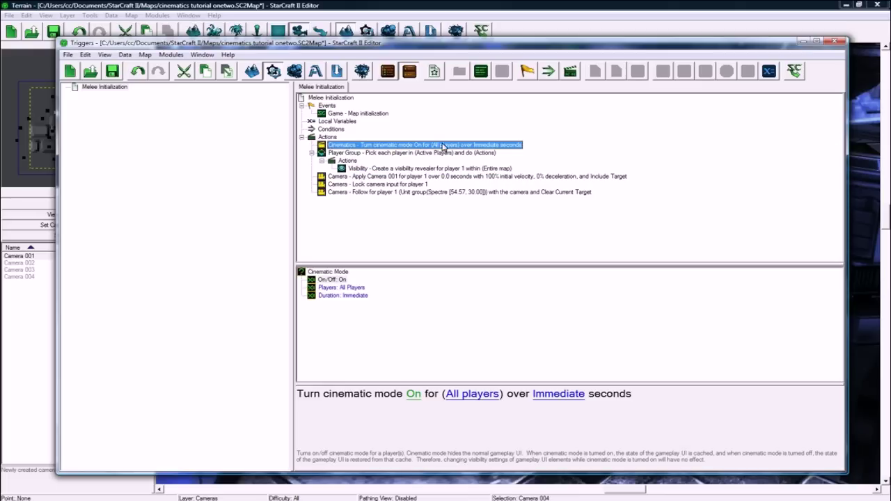
click(382, 183)
drag(386, 177, 403, 165)
click(424, 145)
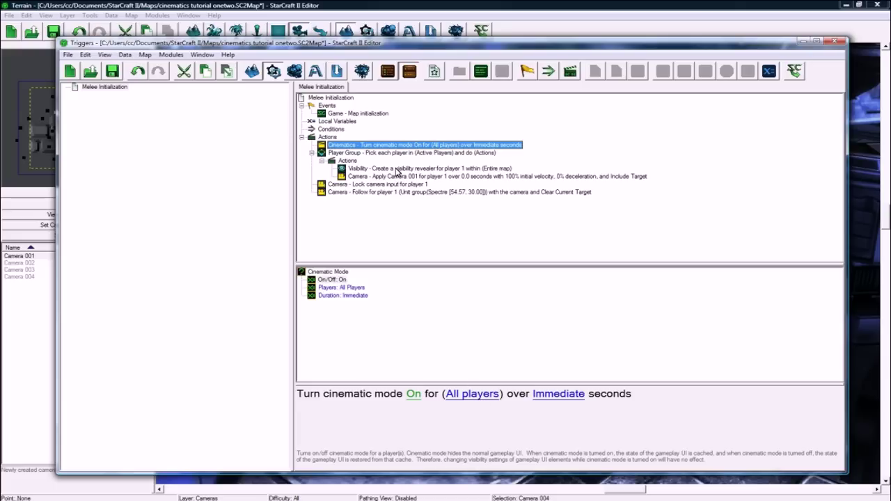
- Set the visibility revealer action's player to the Picked Player function
click(397, 170)
click(486, 395)
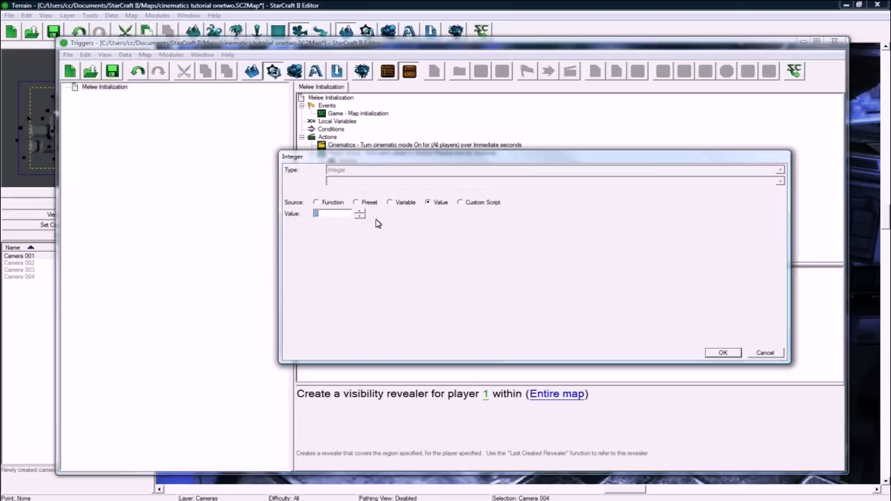
click(332, 203)
key(p)
key(p)
key(p)
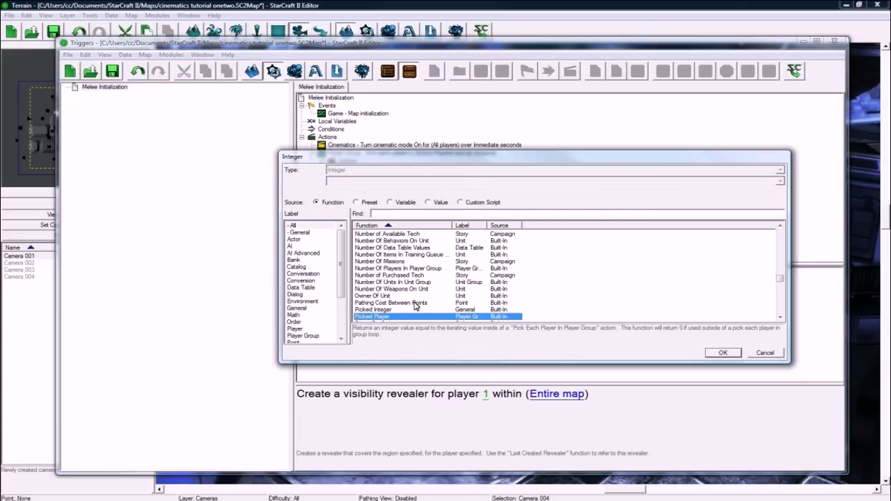
click(725, 352)
- Set the Apply Camera 001 action's player to the Picked Player function
key(Down)
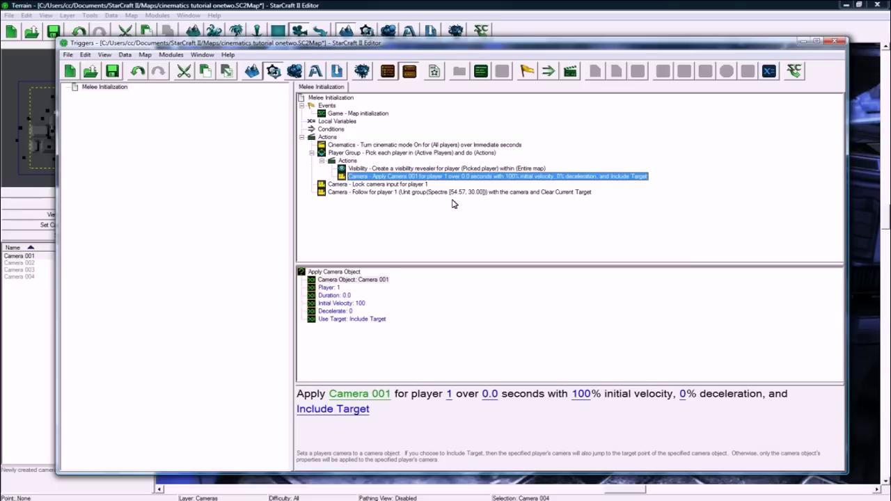
click(450, 395)
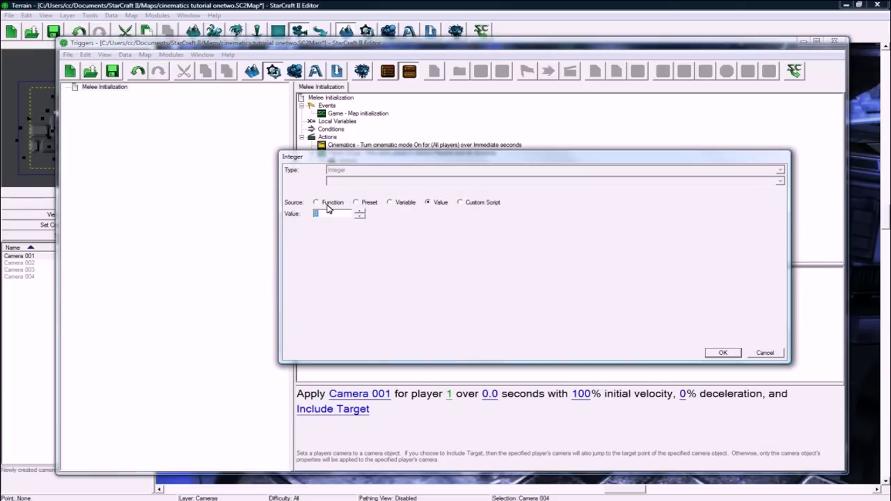
click(317, 202)
key(Down)
click(724, 353)
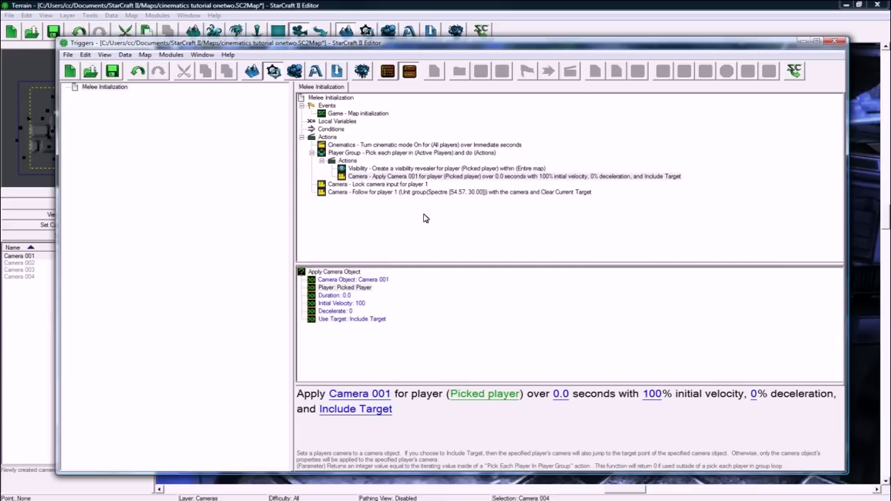
- Undo the Picked Player settings, the moved actions and the added player loop
key(ctrl+z)
key(ctrl+z)
key(ctrl+z)
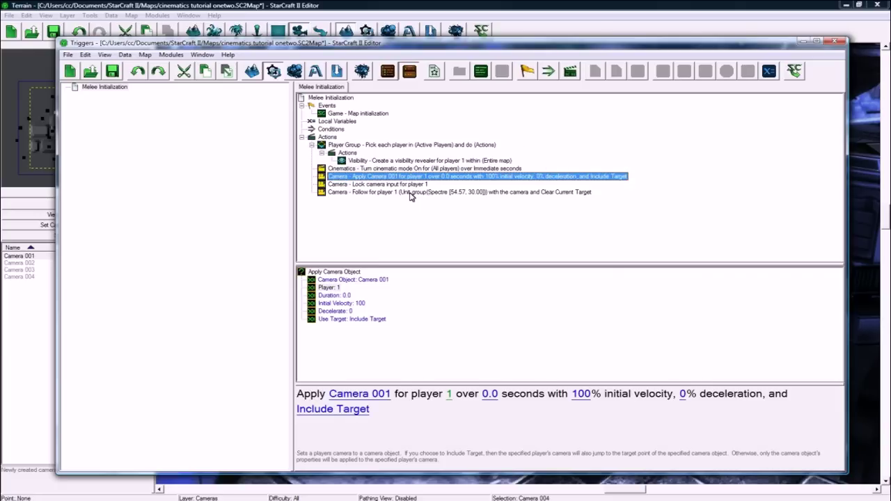
key(ctrl+z)
key(ctrl+z)
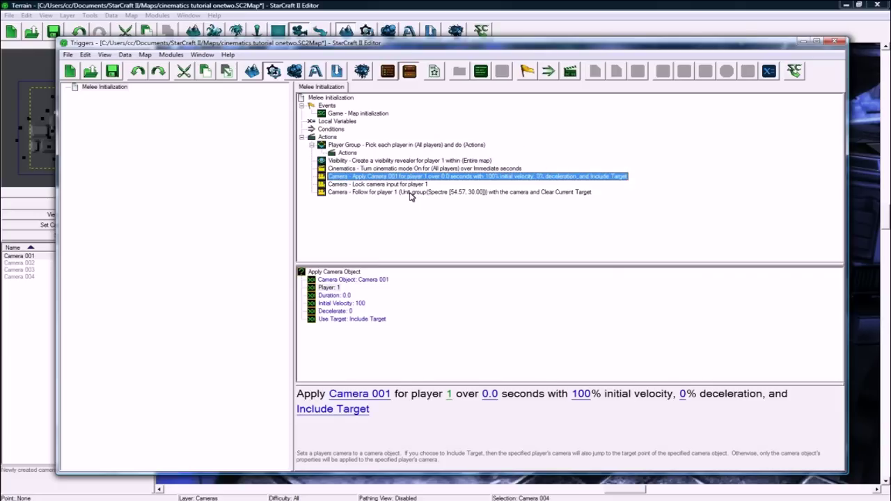
key(ctrl+z)
- Save the map and duplicate the Follow Unit Group with Camera action
key(ctrl+s)
click(386, 177)
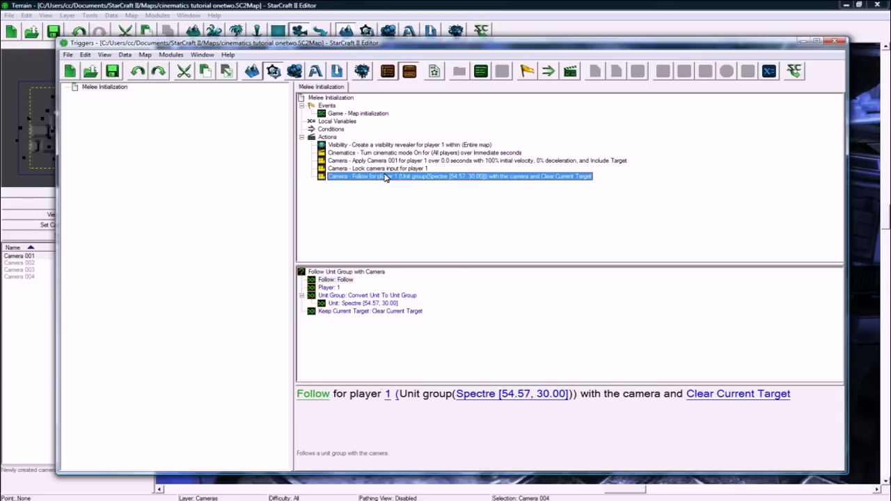
key(ctrl+v)
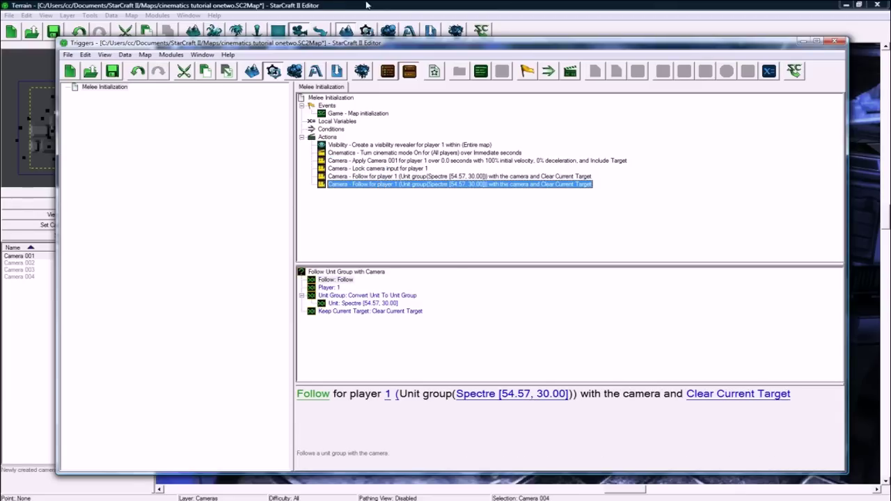
- Switch to the terrain editor to view the Spectre in the scene
click(367, 5)
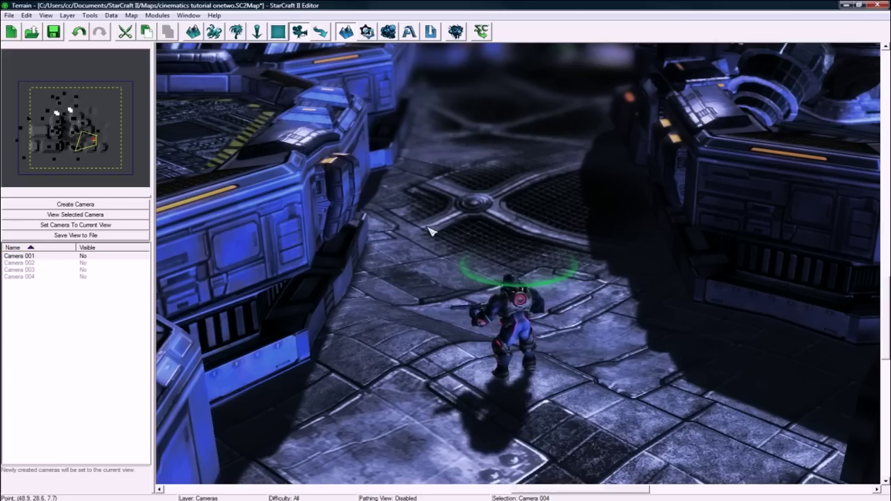